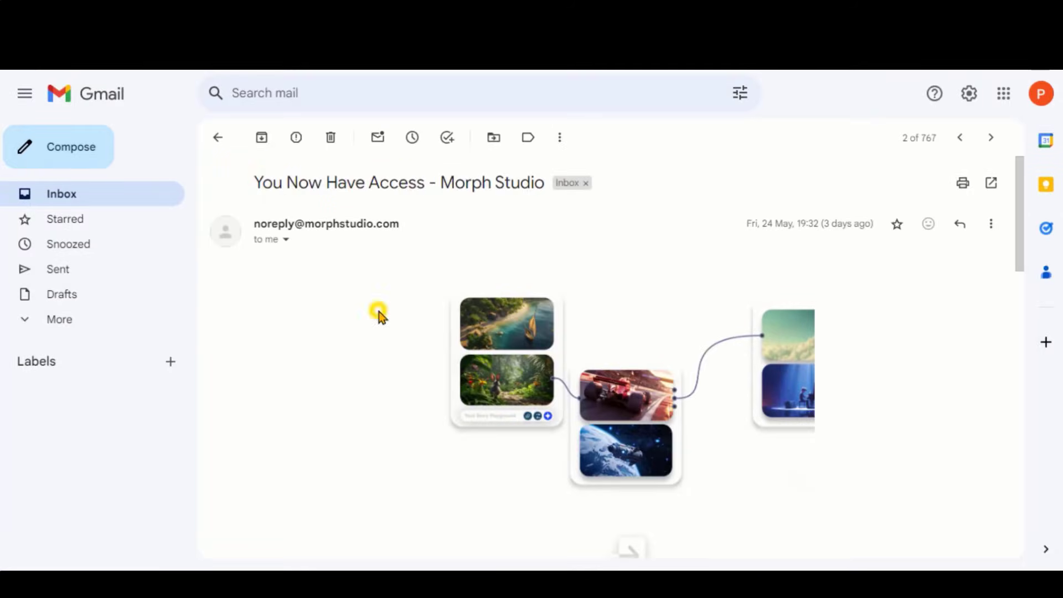
Go from the access email into Morph Studio and start a new project with Create.
{"action": "scroll", "coordinate": [378, 311], "scroll_direction": "down", "scroll_amount": 5}
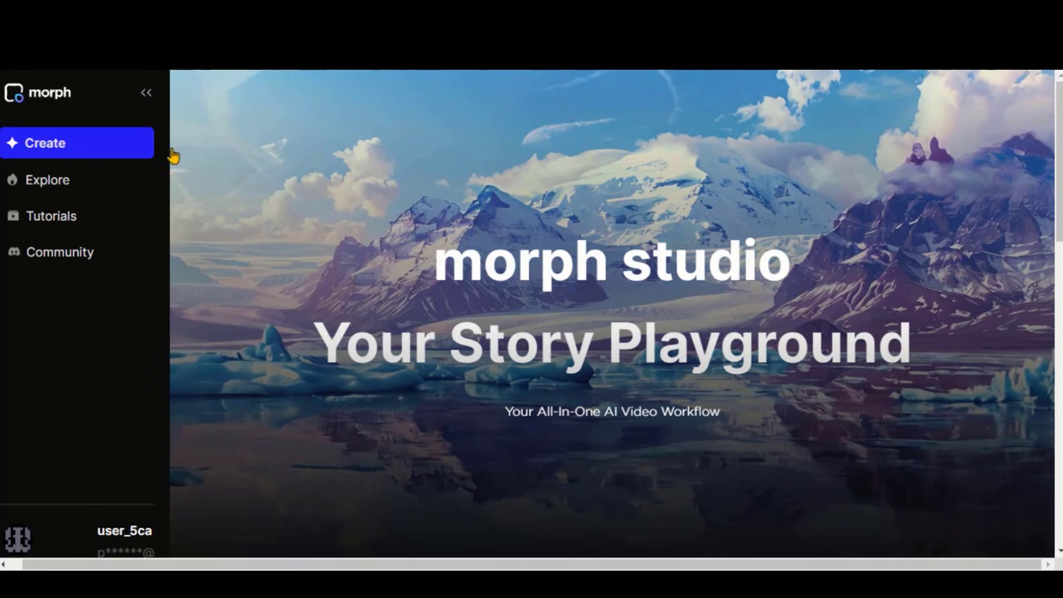
{"action": "left_click", "coordinate": [80, 147]}
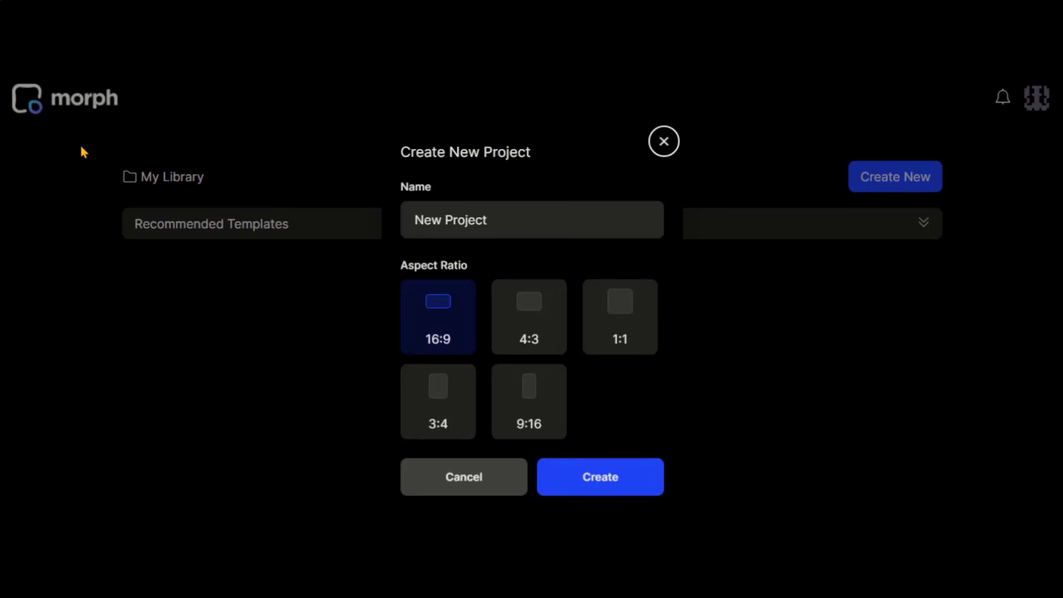
Name the new 16:9 project 'ChemBeast' and create it.
{"action": "triple_click", "coordinate": [503, 221]}
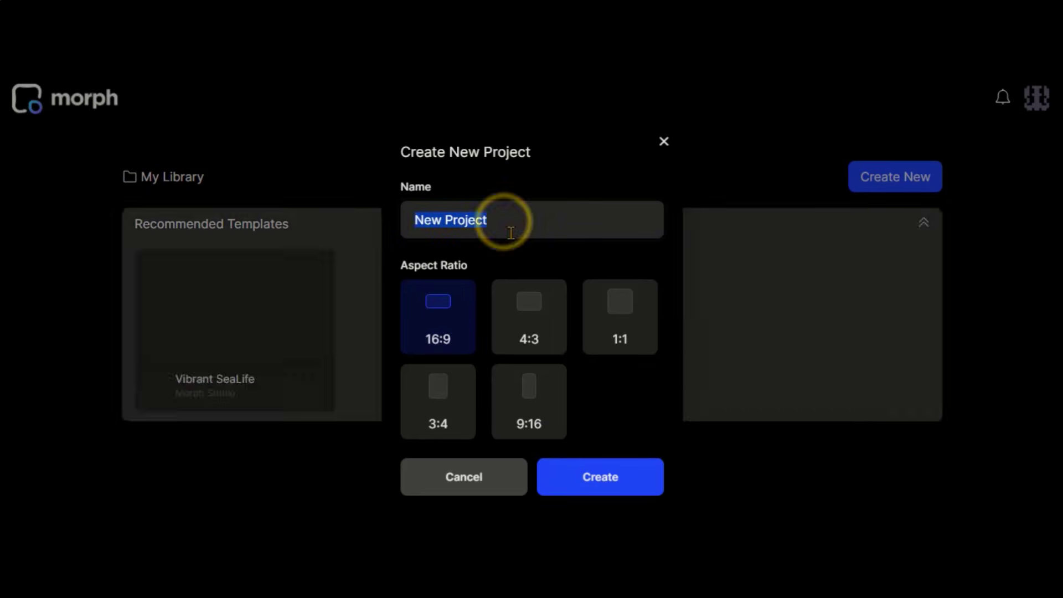
{"action": "type", "text": "ChemBeast"}
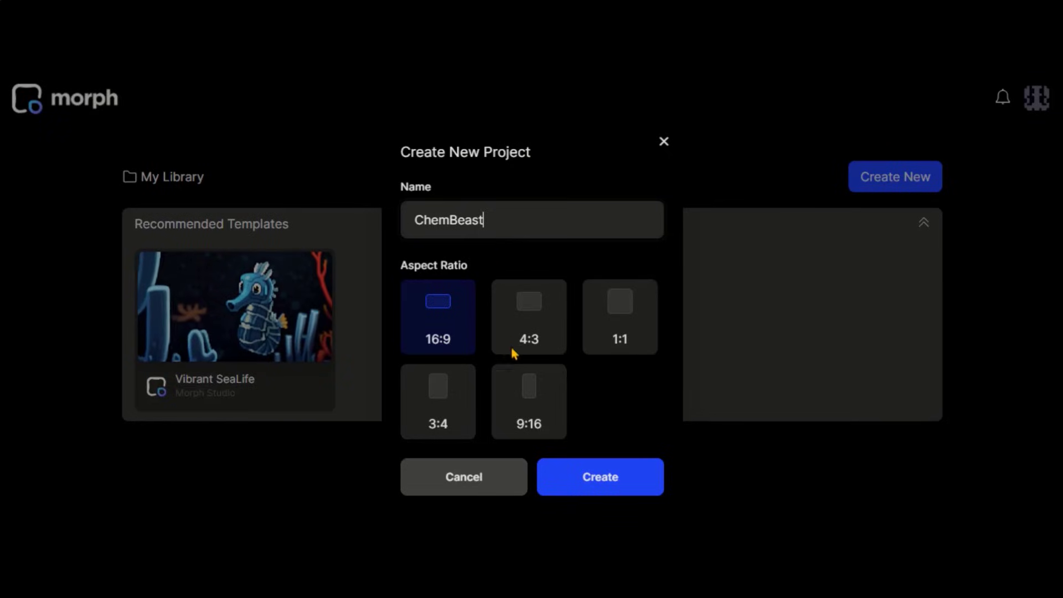
{"action": "left_click", "coordinate": [602, 478]}
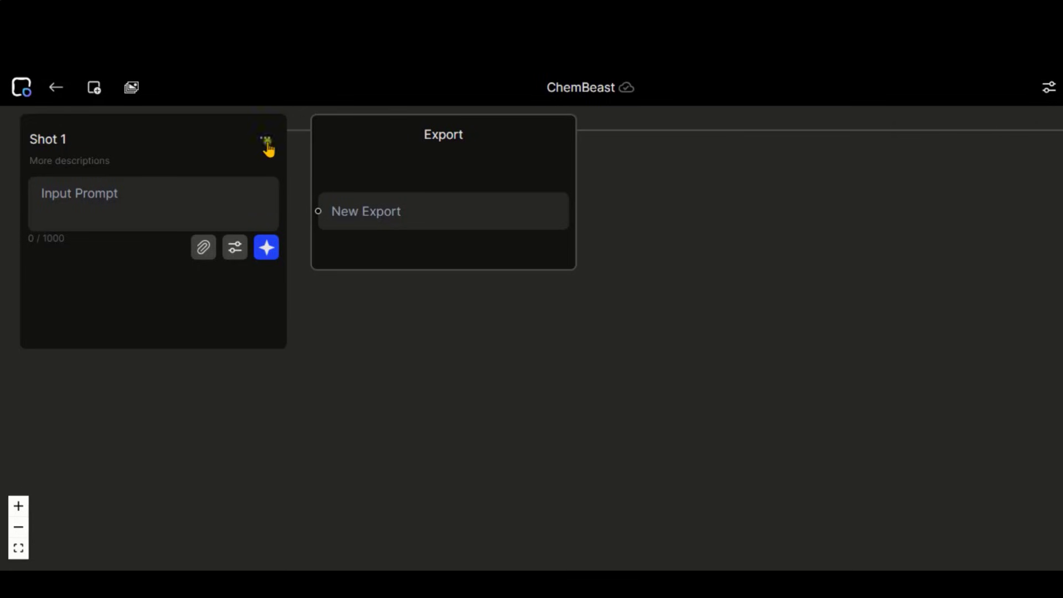
{"action": "left_click", "coordinate": [266, 143]}
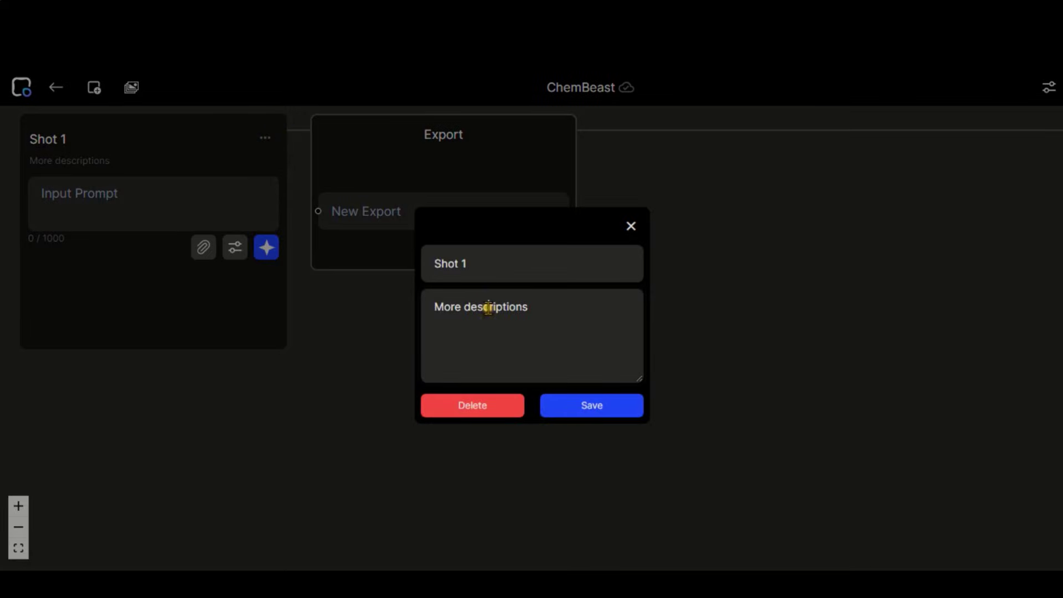
{"action": "left_click", "coordinate": [630, 227]}
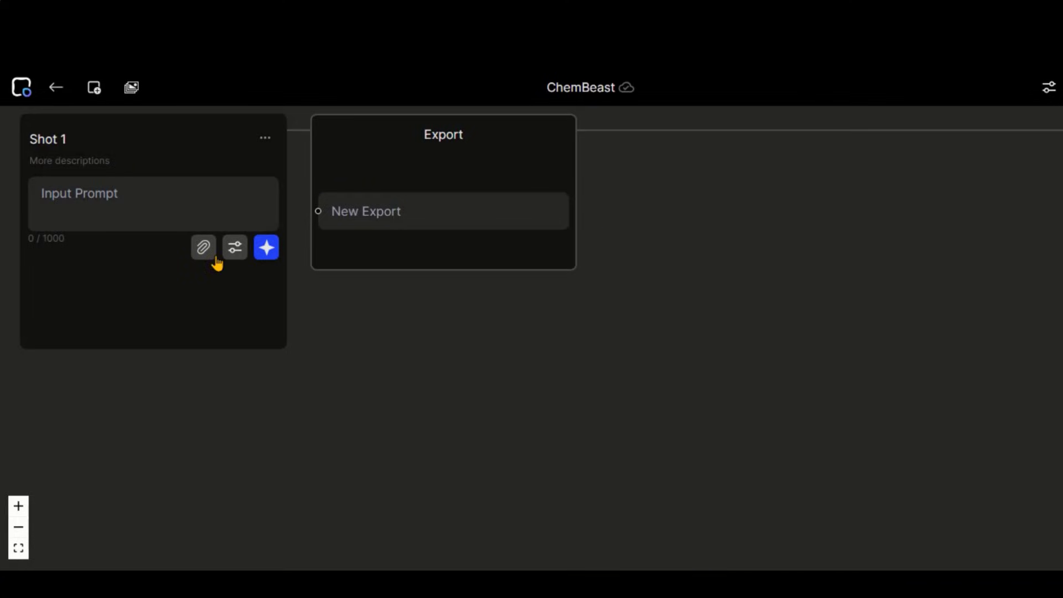
{"action": "left_click", "coordinate": [94, 88]}
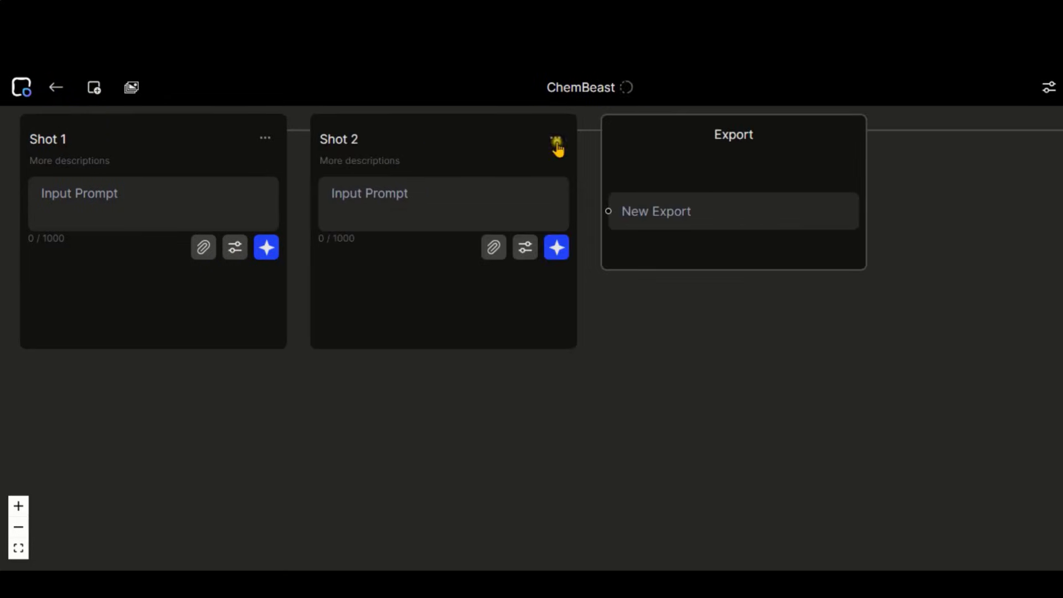
{"action": "left_click", "coordinate": [555, 145]}
{"action": "left_click", "coordinate": [491, 409]}
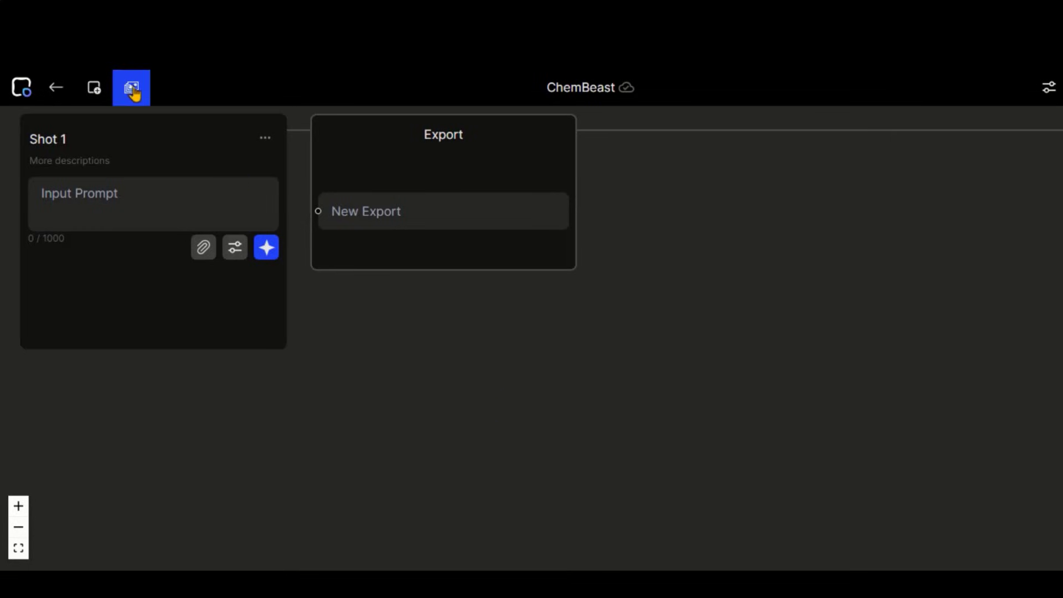
{"action": "left_click", "coordinate": [131, 87]}
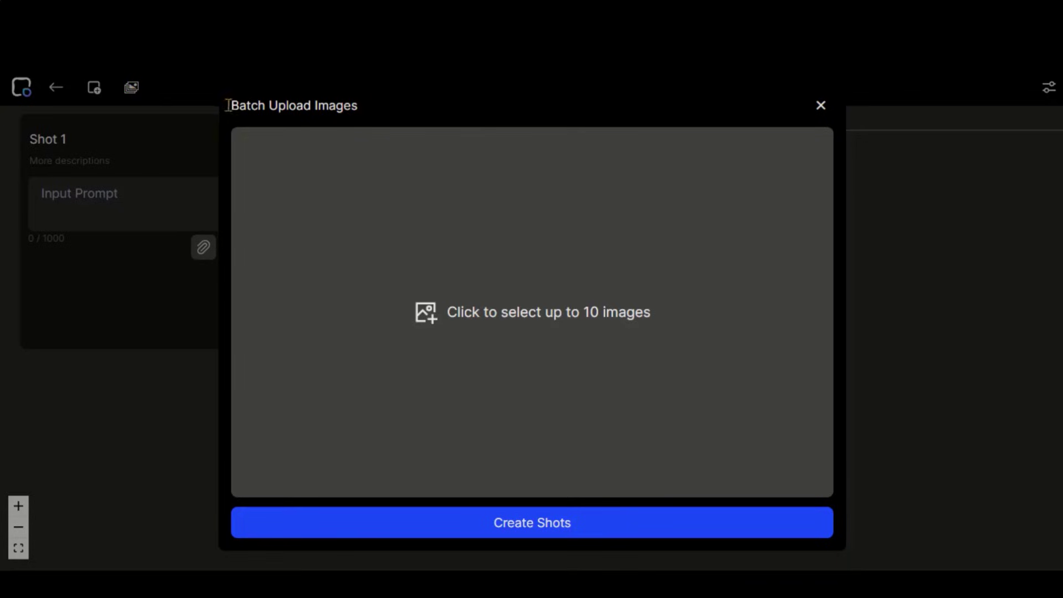
{"action": "left_click_drag", "start_coordinate": [227, 105], "coordinate": [358, 112]}
{"action": "left_click", "coordinate": [818, 108]}
Write Shot 1's prompt: 'Wide angle, high position, morning light, forest, misty, sunlight filter'.
{"action": "left_click", "coordinate": [108, 211]}
{"action": "type", "text": "W"}
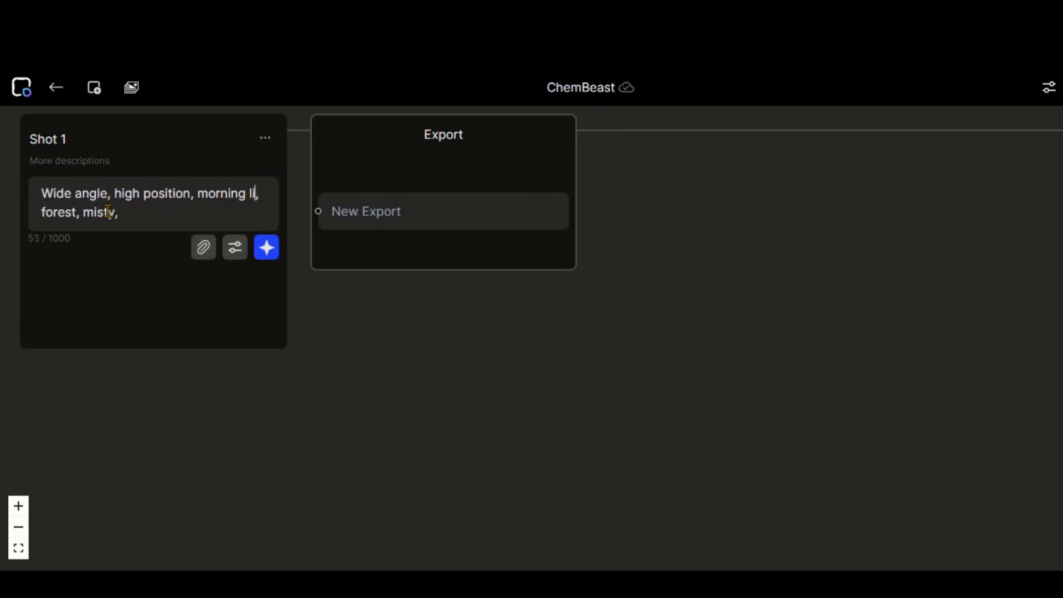
{"action": "type", "text": "ght"}
{"action": "left_click", "coordinate": [157, 211]}
{"action": "type", "text": "sunlight filteri"}
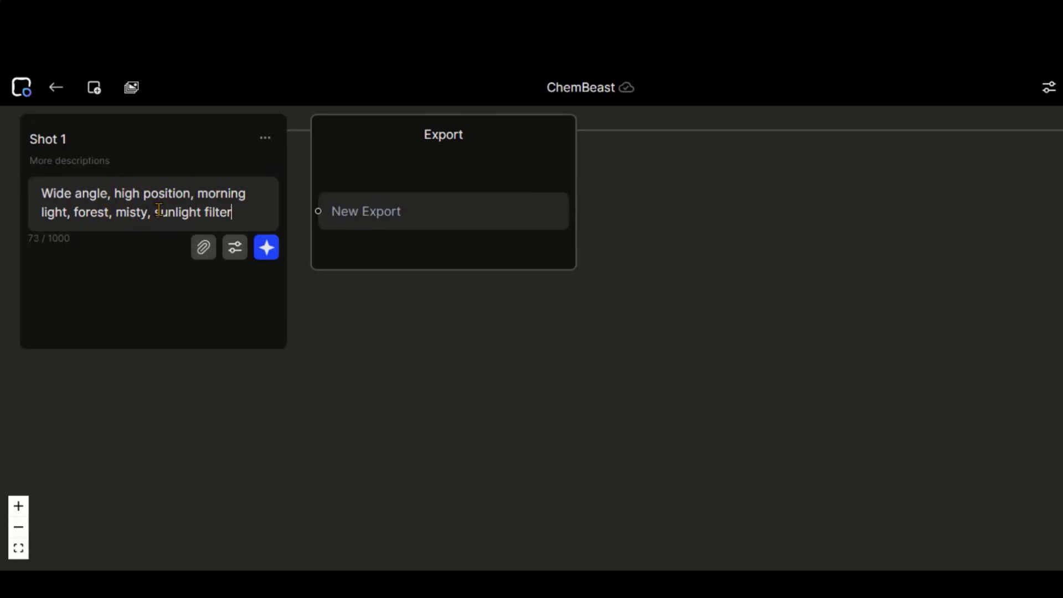
{"action": "type", "text": "ng, ancient trees, dense foliage, serene"}
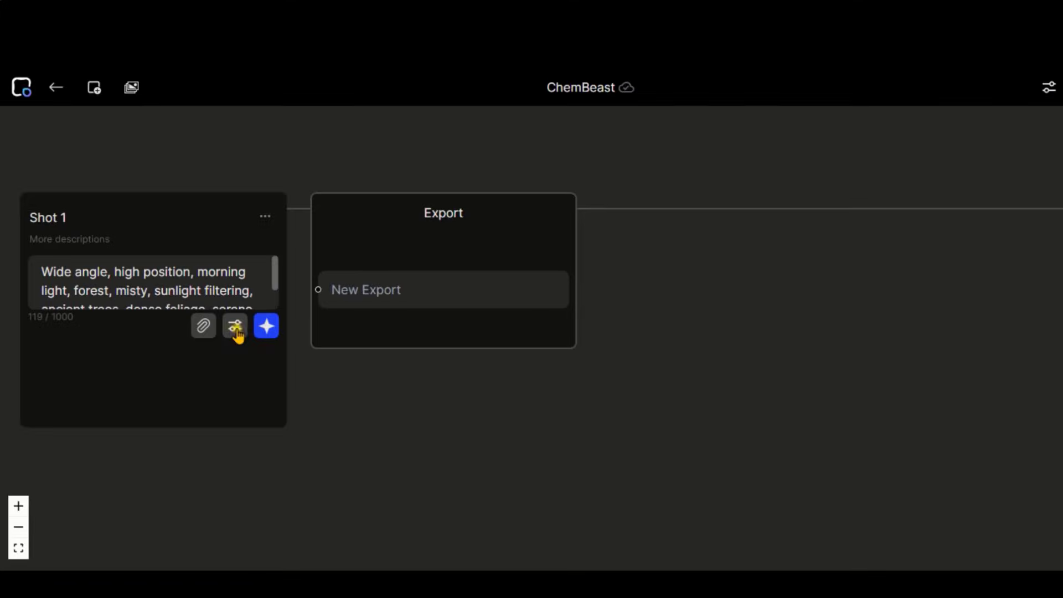
Keep Text-to-Video-Morph-0.1 as Shot 1's model and set the camera to zoom in.
{"action": "left_click", "coordinate": [236, 330]}
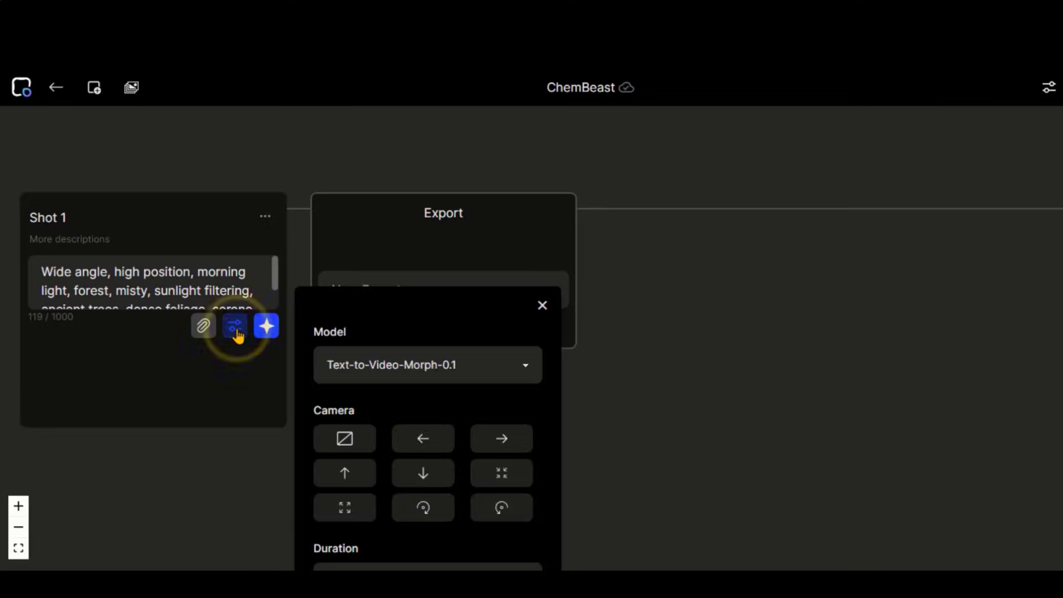
{"action": "scroll", "coordinate": [394, 340], "scroll_direction": "down", "scroll_amount": 2}
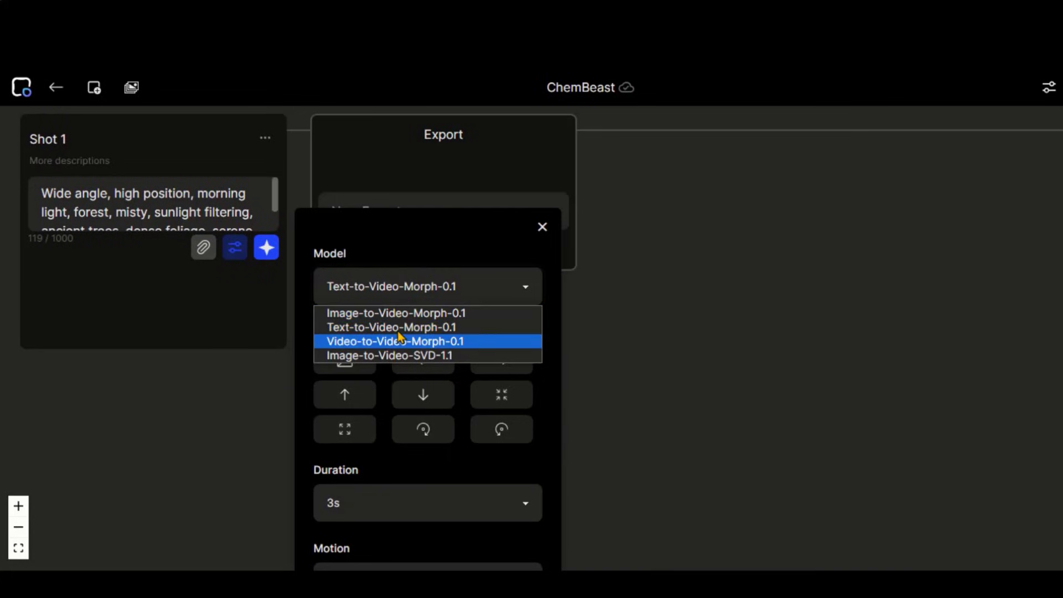
{"action": "key", "text": "Down"}
{"action": "left_click", "coordinate": [404, 326]}
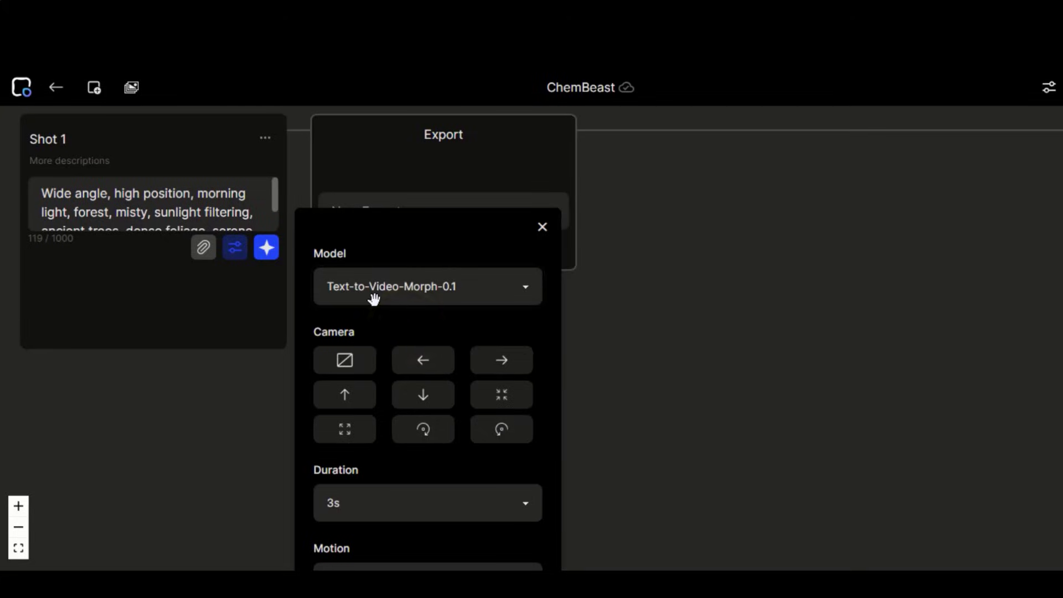
{"action": "scroll", "coordinate": [372, 299], "scroll_direction": "down", "scroll_amount": 1}
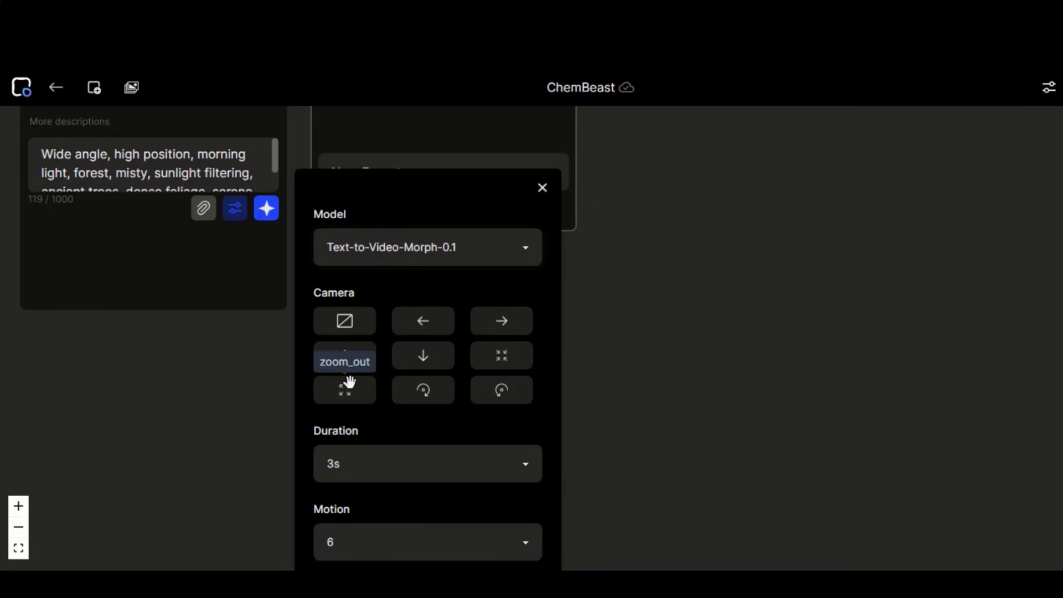
{"action": "left_click", "coordinate": [498, 358]}
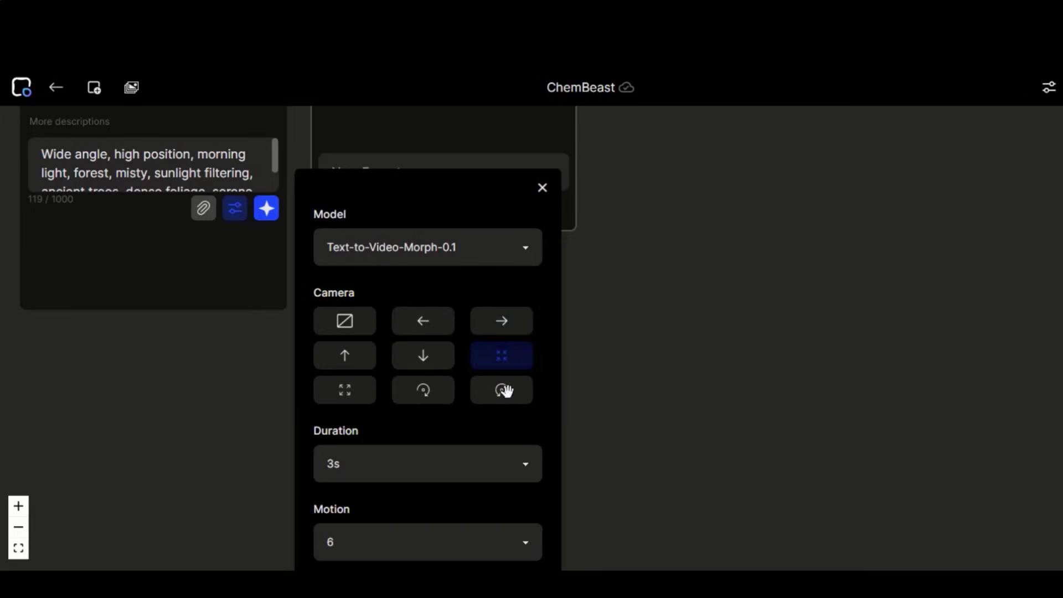
Set Shot 1's duration to 5s and motion strength to 6, then generate it.
{"action": "scroll", "coordinate": [465, 392], "scroll_direction": "down", "scroll_amount": 2}
{"action": "left_click", "coordinate": [434, 384]}
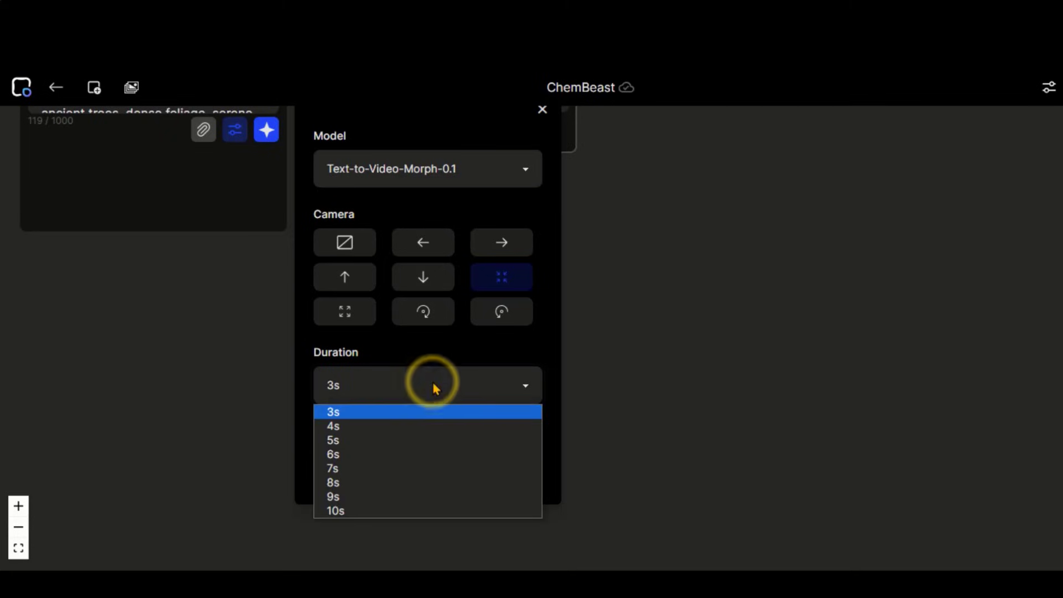
{"action": "key", "text": "Down"}
{"action": "key", "text": "Down"}
{"action": "key", "text": "Down"}
{"action": "key", "text": "Down"}
{"action": "key", "text": "Down"}
{"action": "key", "text": "Down"}
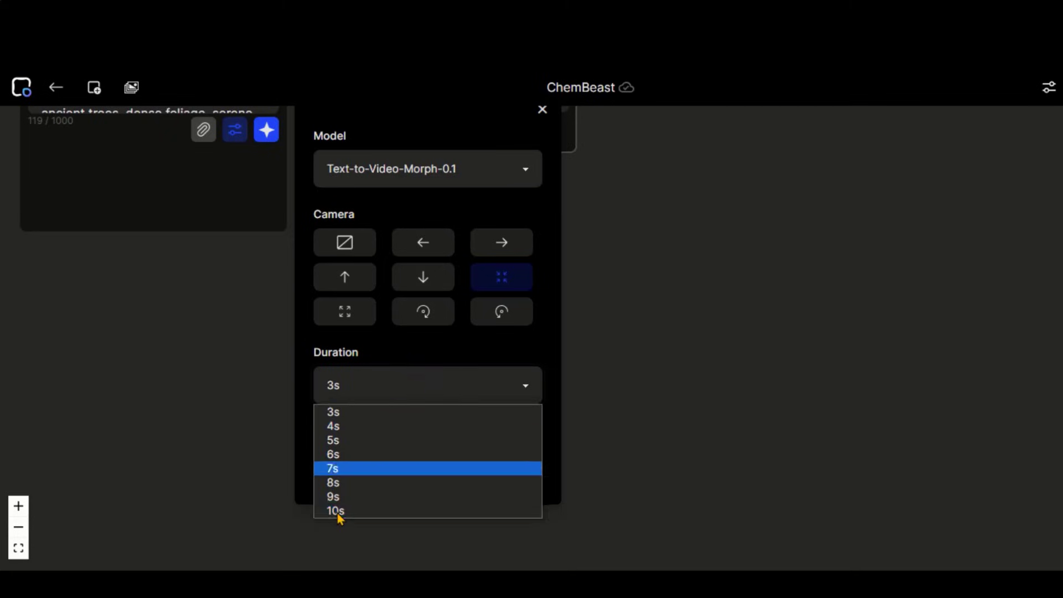
{"action": "left_click", "coordinate": [333, 440]}
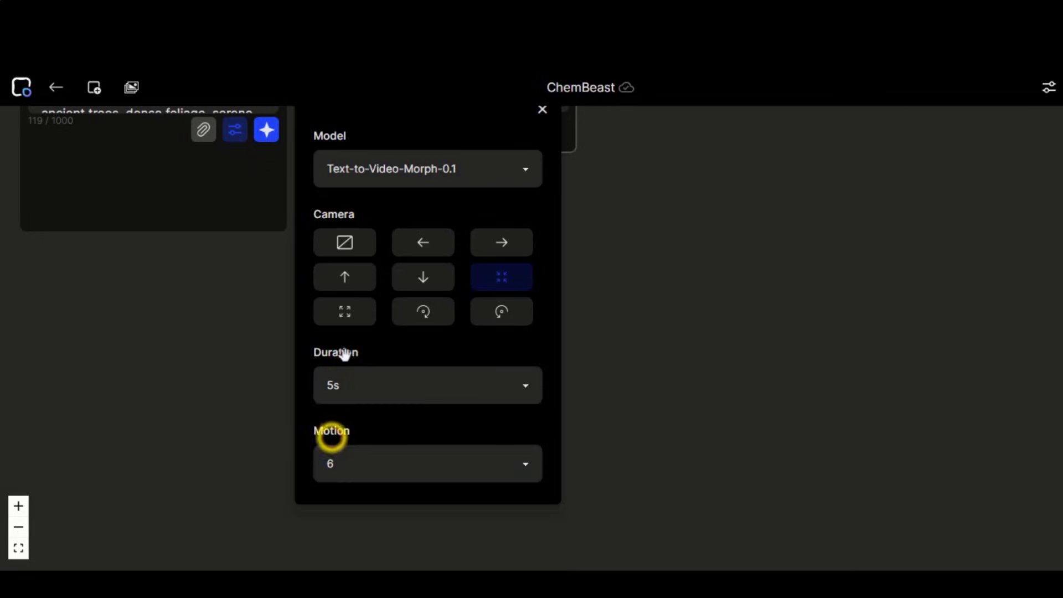
{"action": "left_click", "coordinate": [394, 470]}
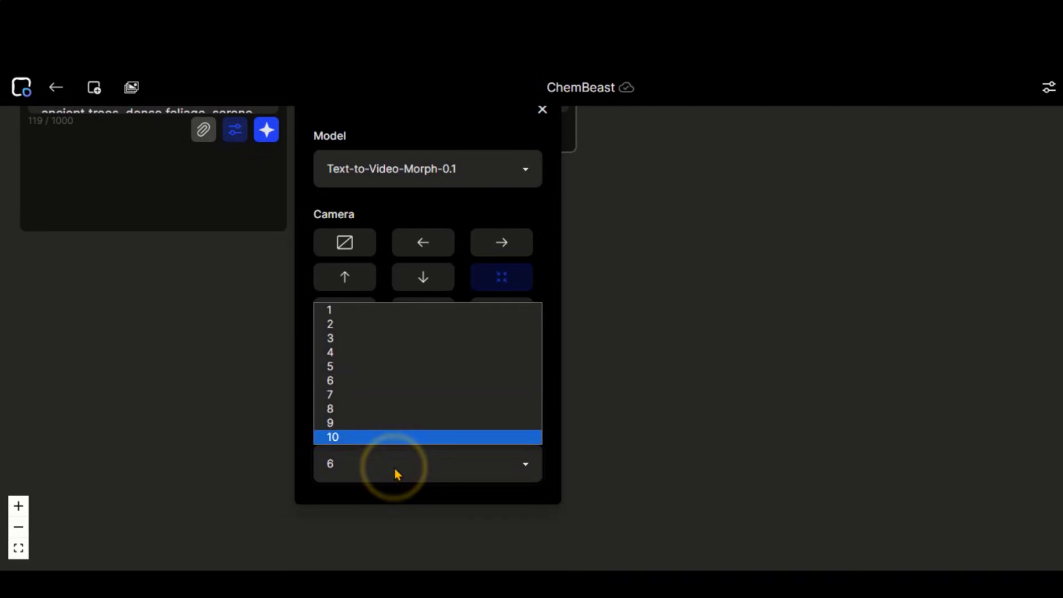
{"action": "left_click", "coordinate": [335, 381]}
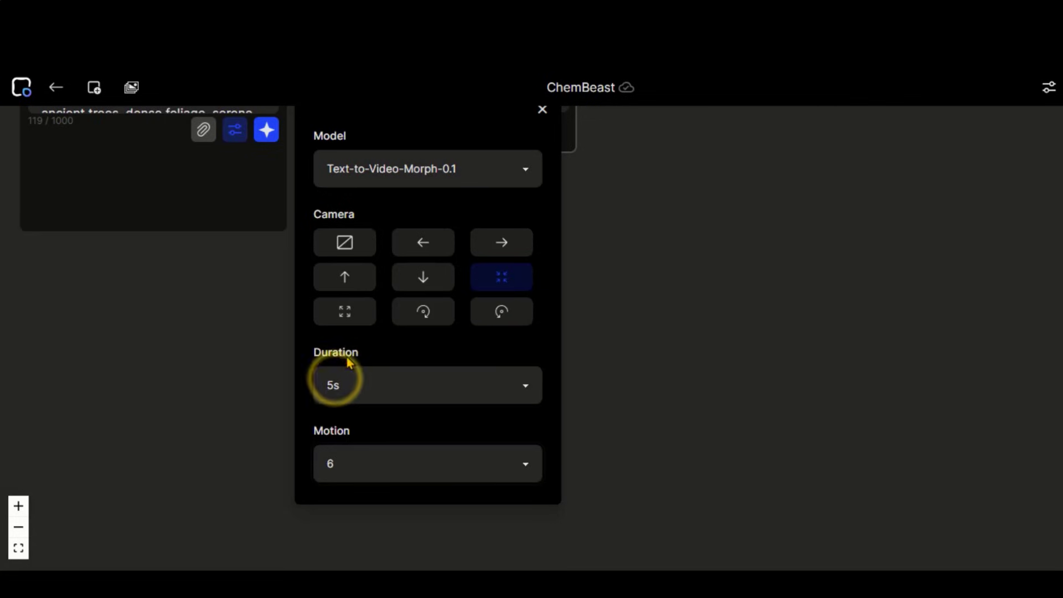
{"action": "scroll", "coordinate": [344, 353], "scroll_direction": "up", "scroll_amount": 2}
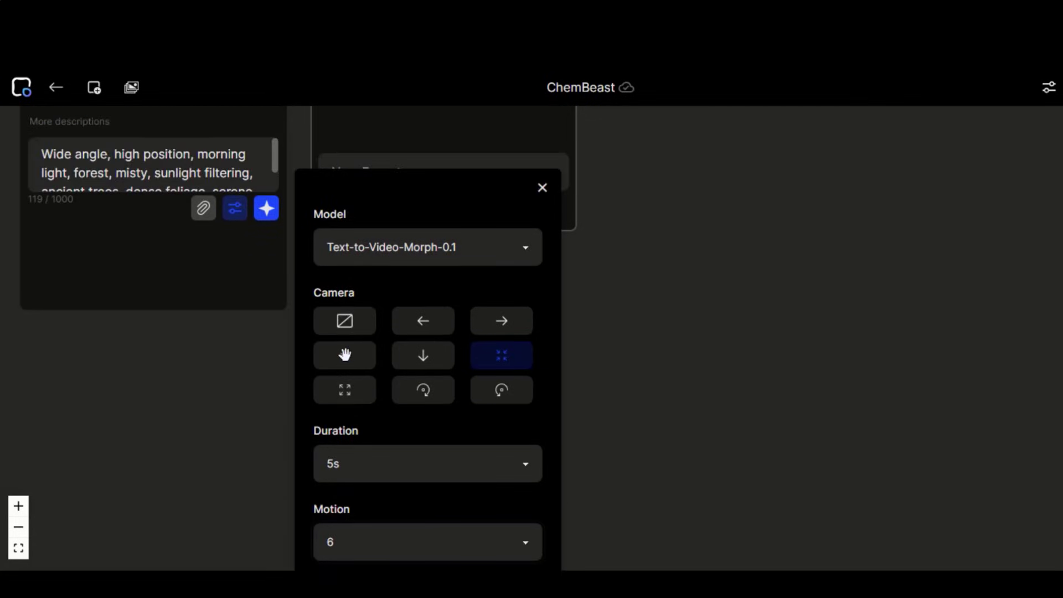
{"action": "left_click", "coordinate": [268, 213]}
{"action": "scroll", "coordinate": [234, 303], "scroll_direction": "up", "scroll_amount": 2}
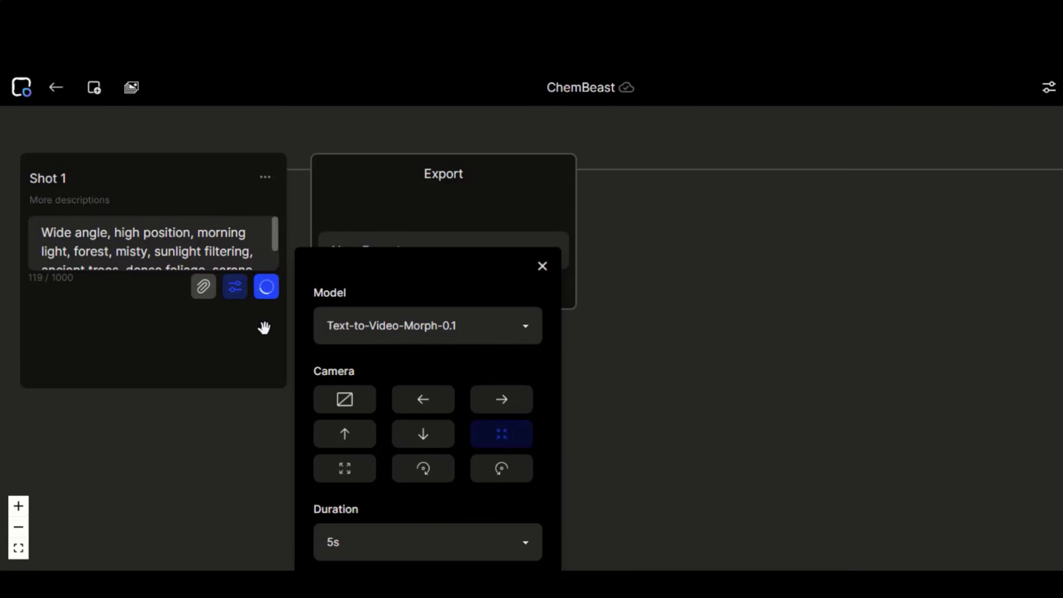
{"action": "left_click", "coordinate": [542, 266]}
{"action": "scroll", "coordinate": [280, 387], "scroll_direction": "down", "scroll_amount": 1}
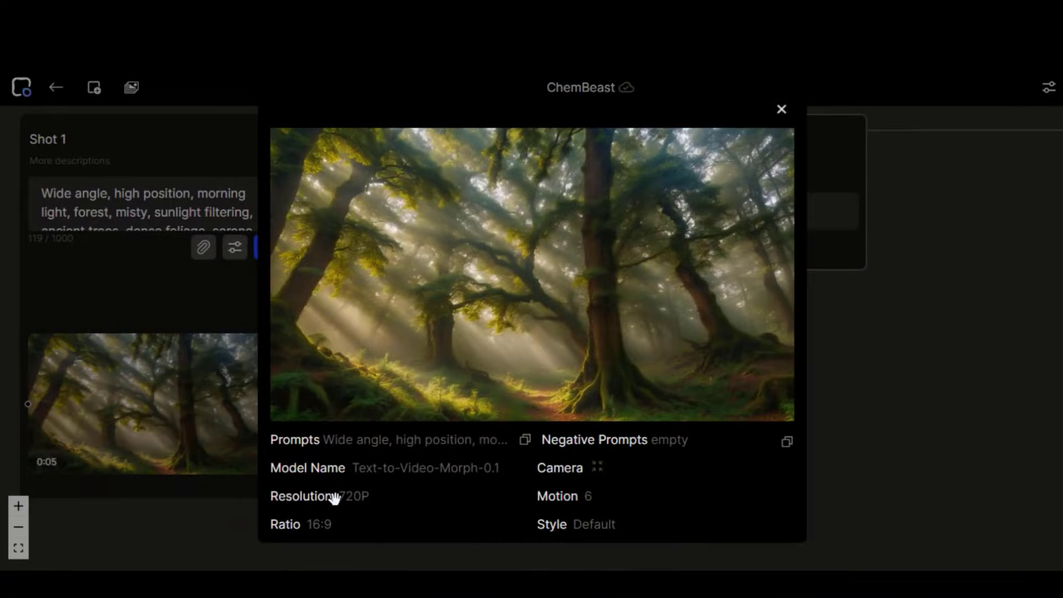
{"action": "left_click", "coordinate": [334, 498]}
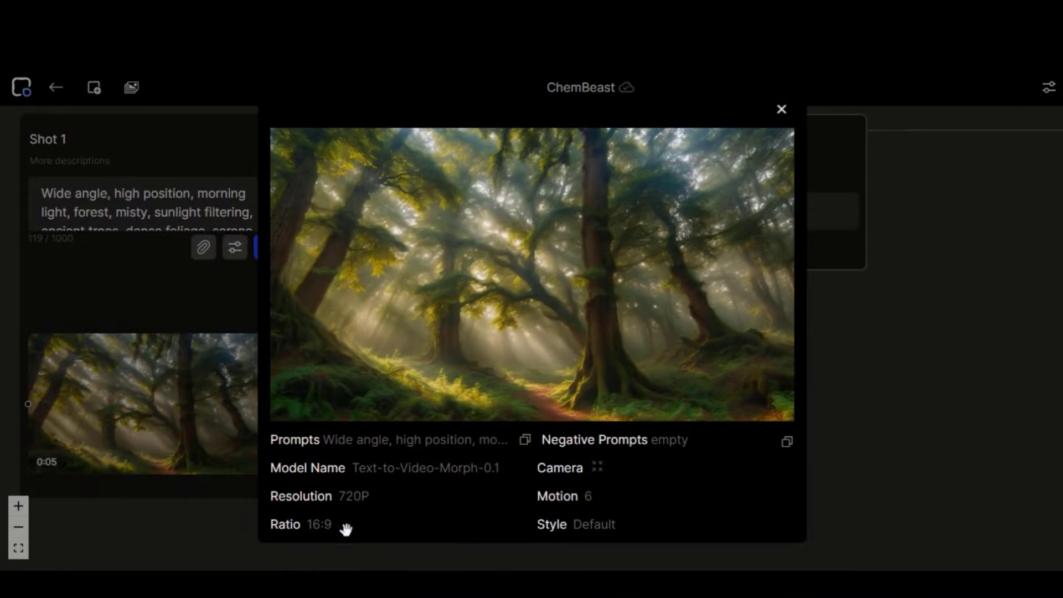
{"action": "left_click", "coordinate": [781, 109]}
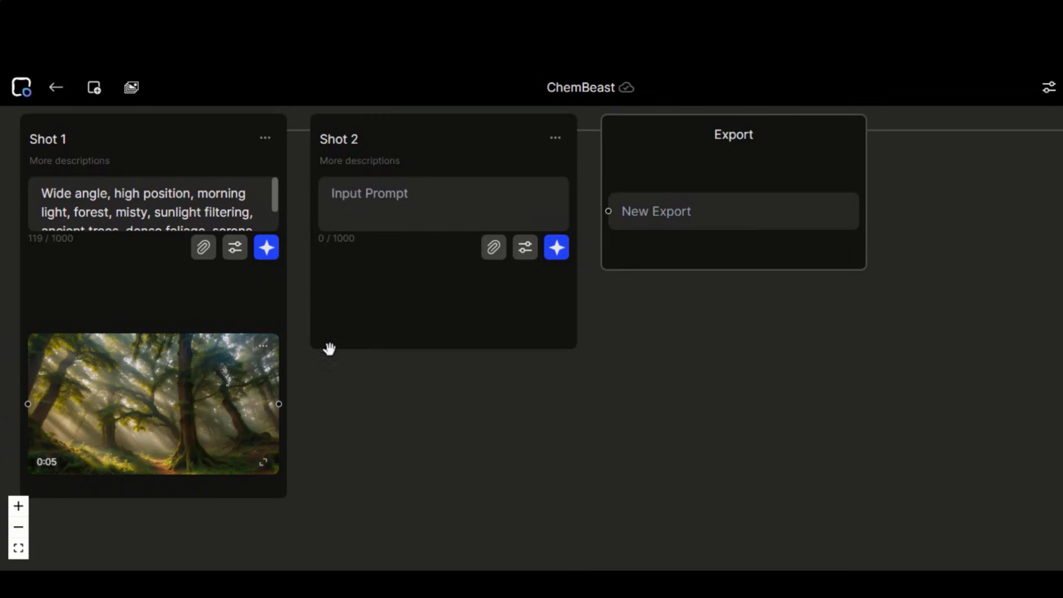
Apply the Anime style transfer to Shot 1's forest clip.
{"action": "left_click", "coordinate": [163, 438]}
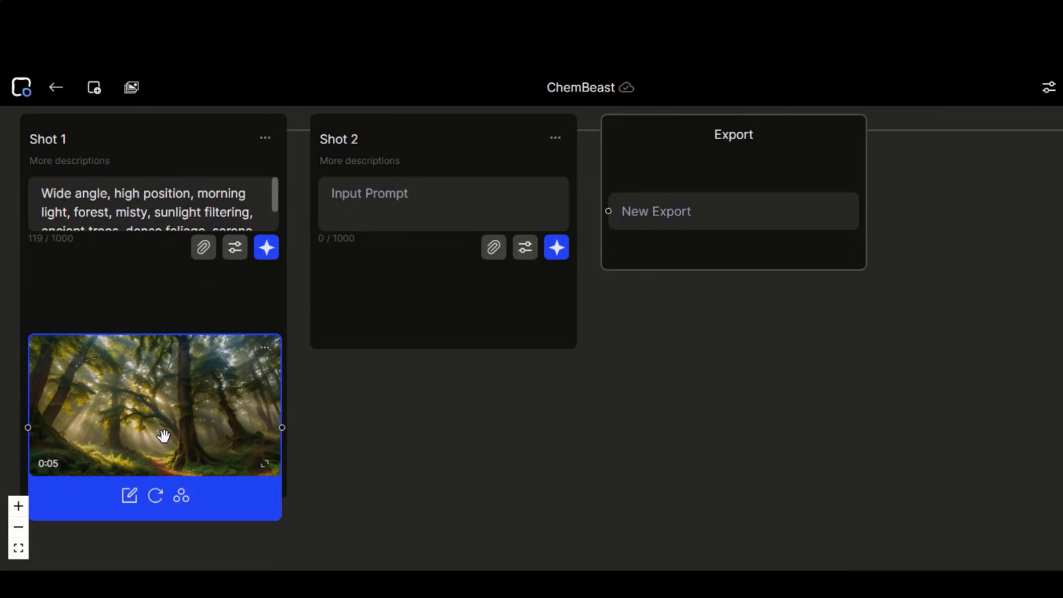
{"action": "left_click", "coordinate": [181, 496]}
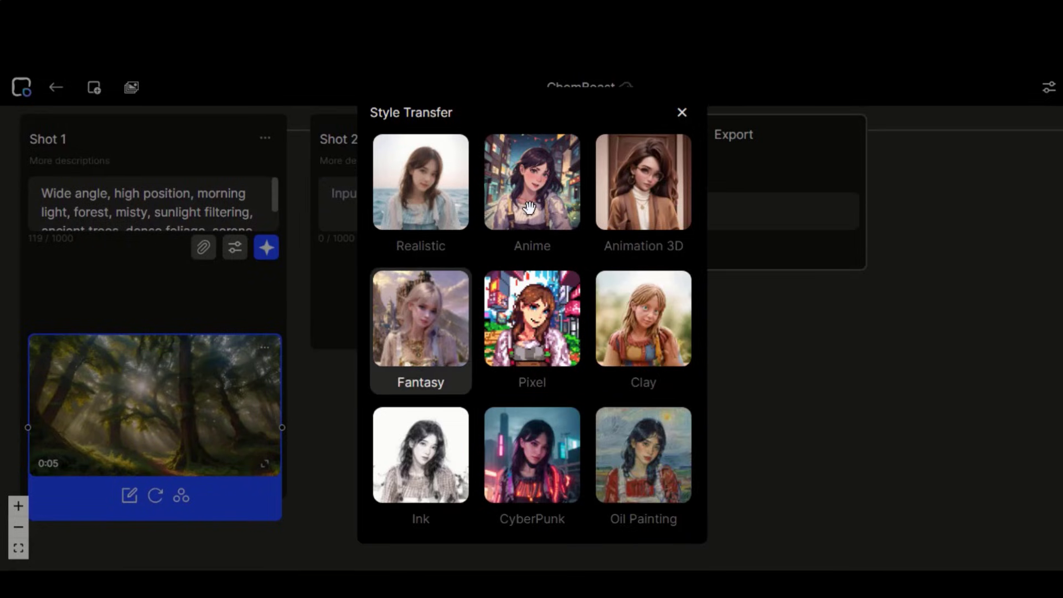
{"action": "left_click", "coordinate": [529, 208]}
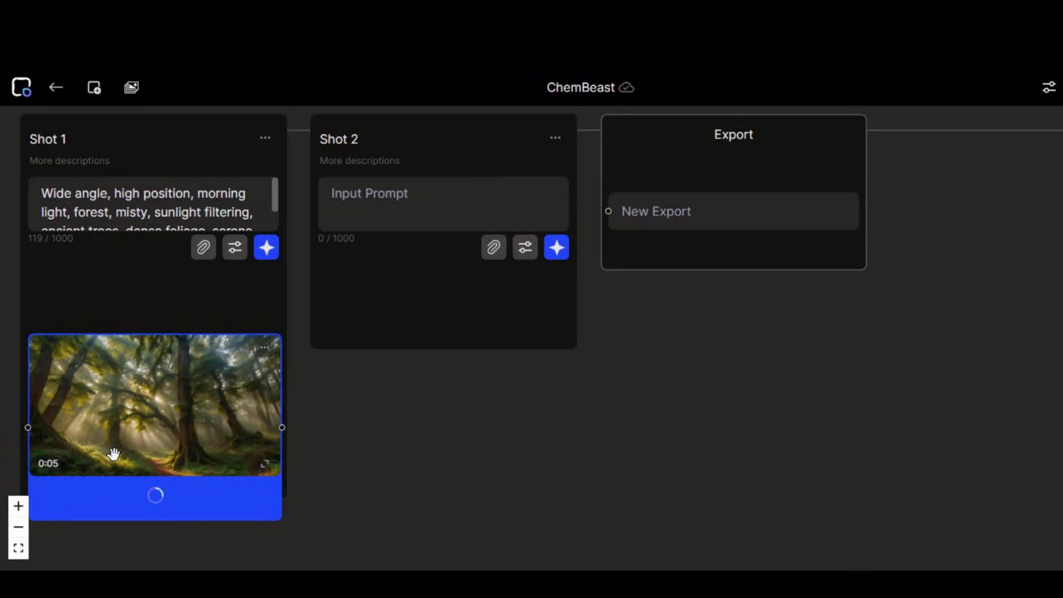
{"action": "scroll", "coordinate": [113, 454], "scroll_direction": "down", "scroll_amount": 3}
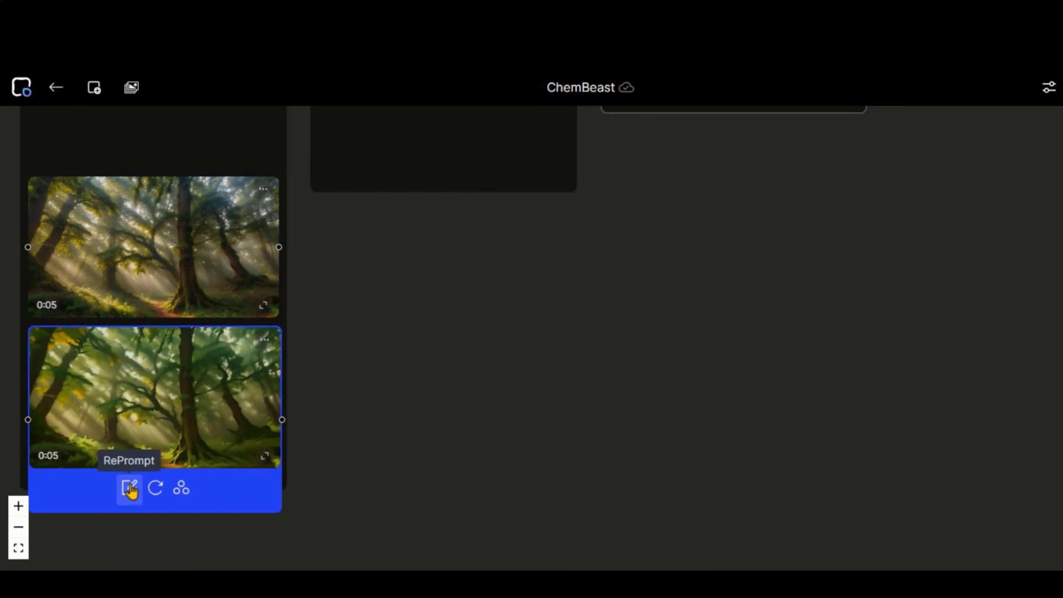
Open the new clip's RePrompt editor and close it without changes.
{"action": "left_click", "coordinate": [129, 488]}
{"action": "left_click_drag", "start_coordinate": [485, 320], "coordinate": [455, 307]}
{"action": "left_click", "coordinate": [632, 220]}
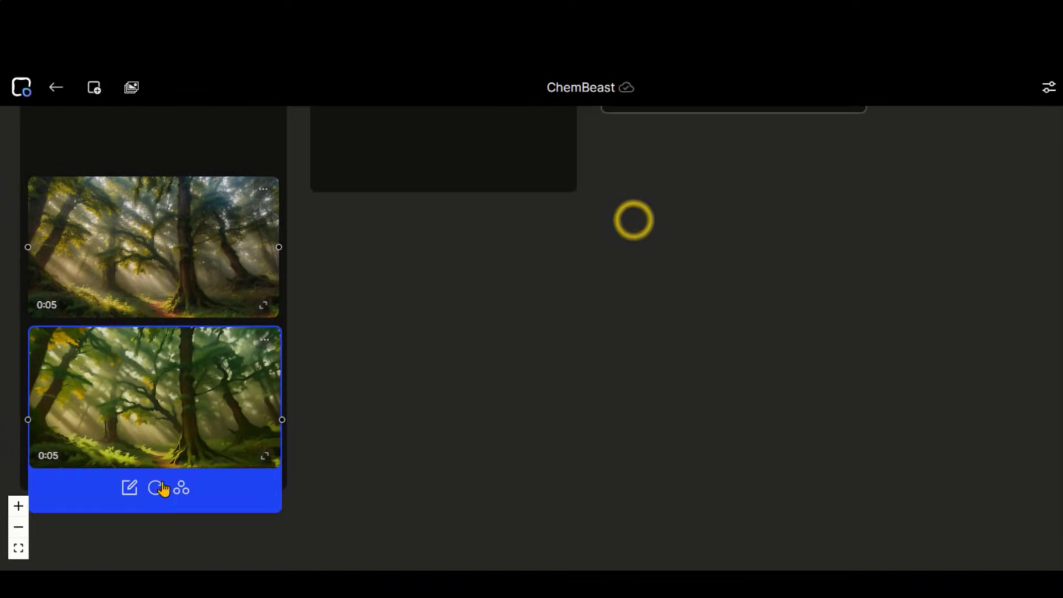
Regenerate Shot 1's clip.
{"action": "left_click", "coordinate": [158, 488]}
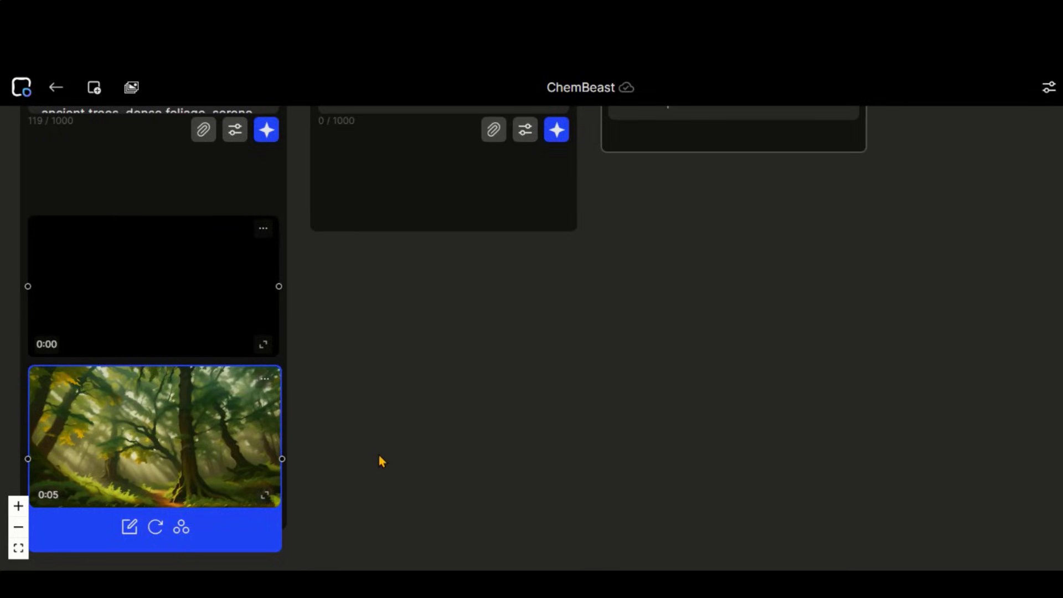
{"action": "scroll", "coordinate": [379, 455], "scroll_direction": "up", "scroll_amount": 2}
{"action": "left_click", "coordinate": [374, 281]}
Rename Shot 2 to 'Alicia', described as 'Young girl, middle age, brown hair, curious'.
{"action": "left_click", "coordinate": [557, 220]}
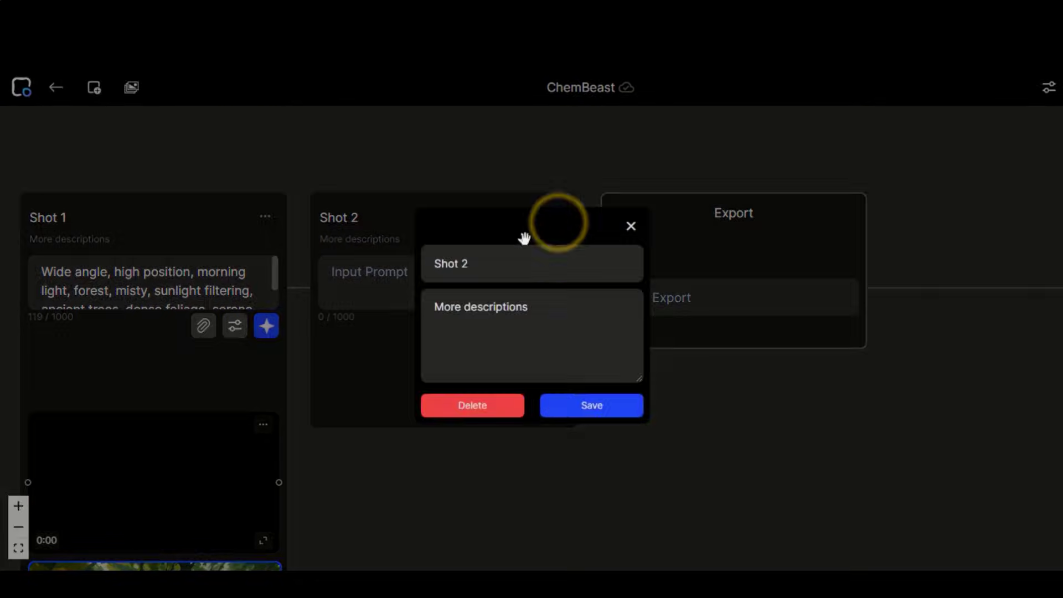
{"action": "triple_click", "coordinate": [482, 262]}
{"action": "type", "text": "Alicia"}
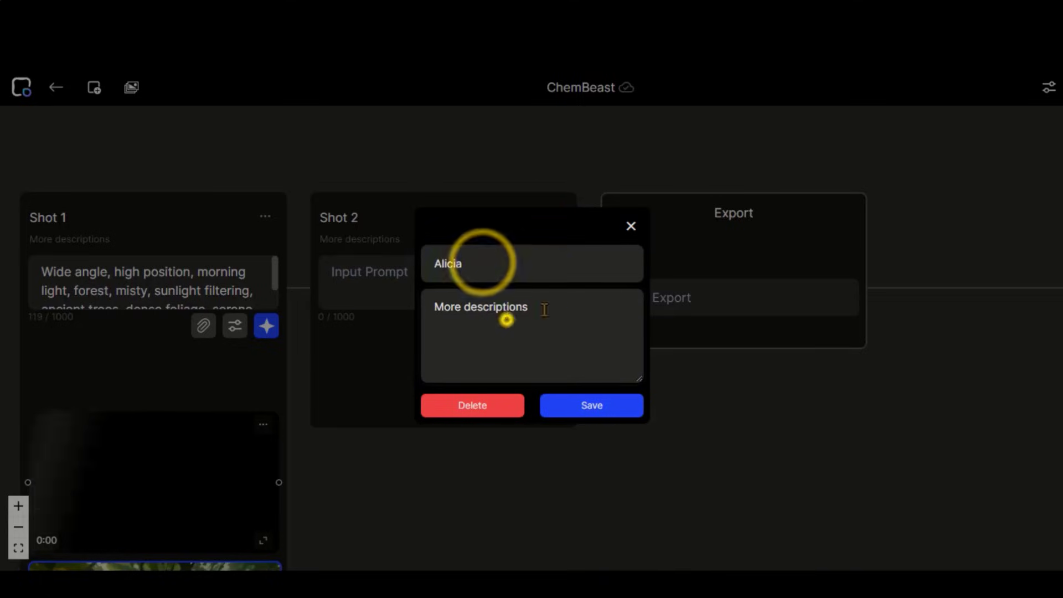
{"action": "left_click", "coordinate": [506, 319]}
{"action": "key", "text": "BackSpace"}
{"action": "key", "text": "BackSpace"}
{"action": "key", "text": "BackSpace"}
{"action": "key", "text": "BackSpace"}
{"action": "key", "text": "BackSpace"}
{"action": "key", "text": "BackSpace"}
{"action": "key", "text": "BackSpace"}
{"action": "key", "text": "BackSpace"}
{"action": "key", "text": "BackSpace"}
{"action": "key", "text": "BackSpace"}
{"action": "key", "text": "BackSpace"}
{"action": "key", "text": "BackSpace"}
{"action": "key", "text": "BackSpace"}
{"action": "key", "text": "BackSpace"}
{"action": "key", "text": "BackSpace"}
{"action": "key", "text": "BackSpace"}
{"action": "key", "text": "BackSpace"}
{"action": "type", "text": "Young girl, "}
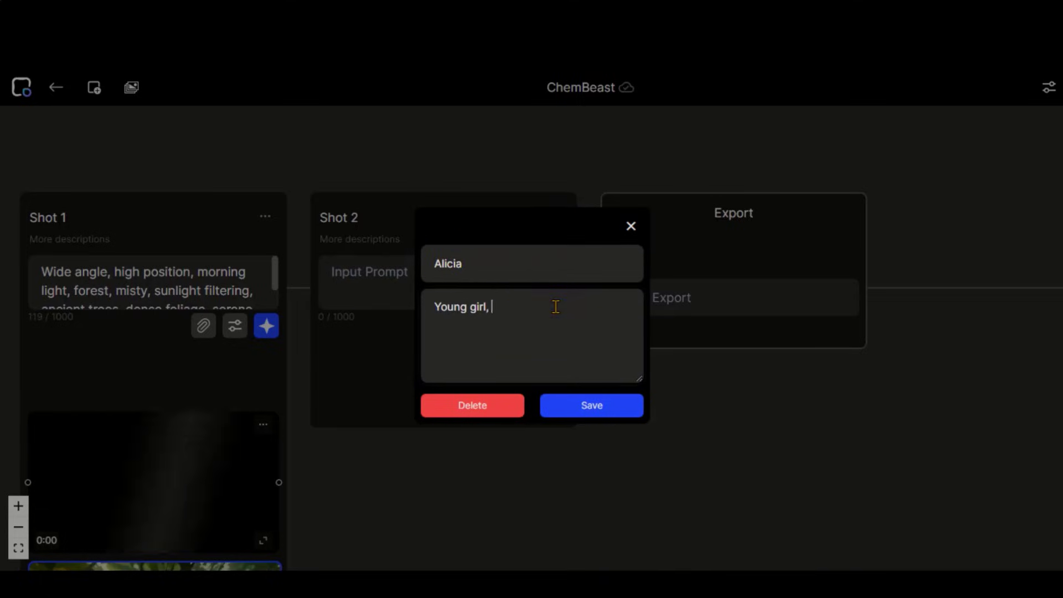
{"action": "type", "text": "middle age, brown hair,"}
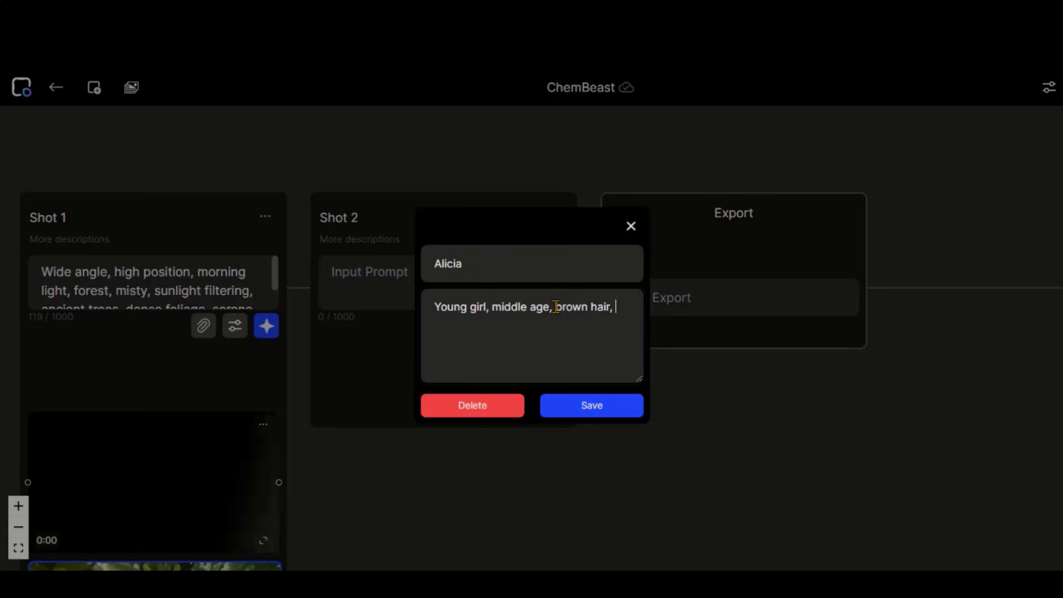
{"action": "type", "text": " curious"}
{"action": "left_click", "coordinate": [588, 410]}
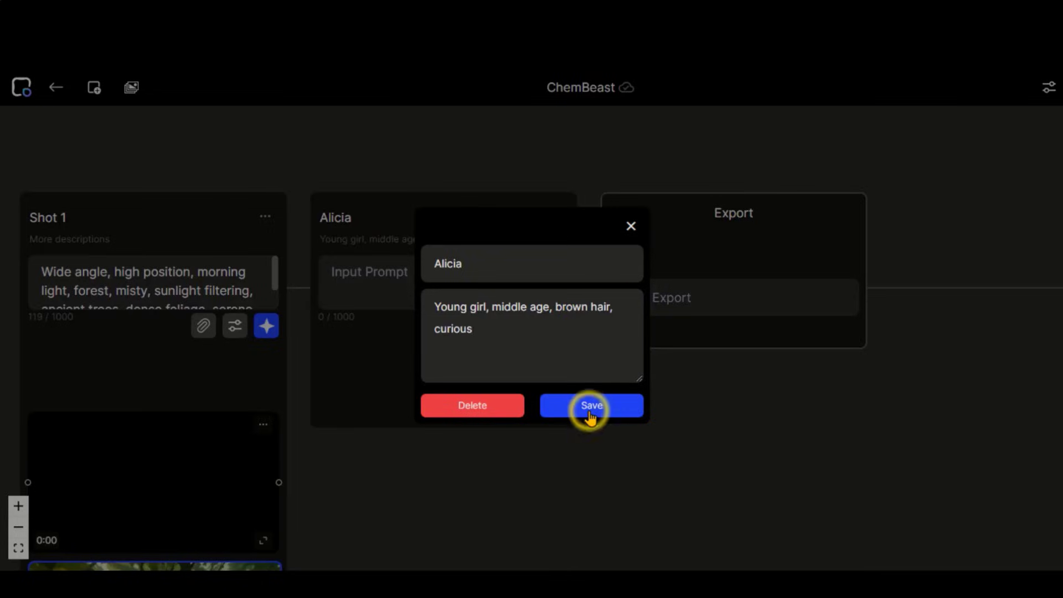
{"action": "left_click", "coordinate": [592, 409]}
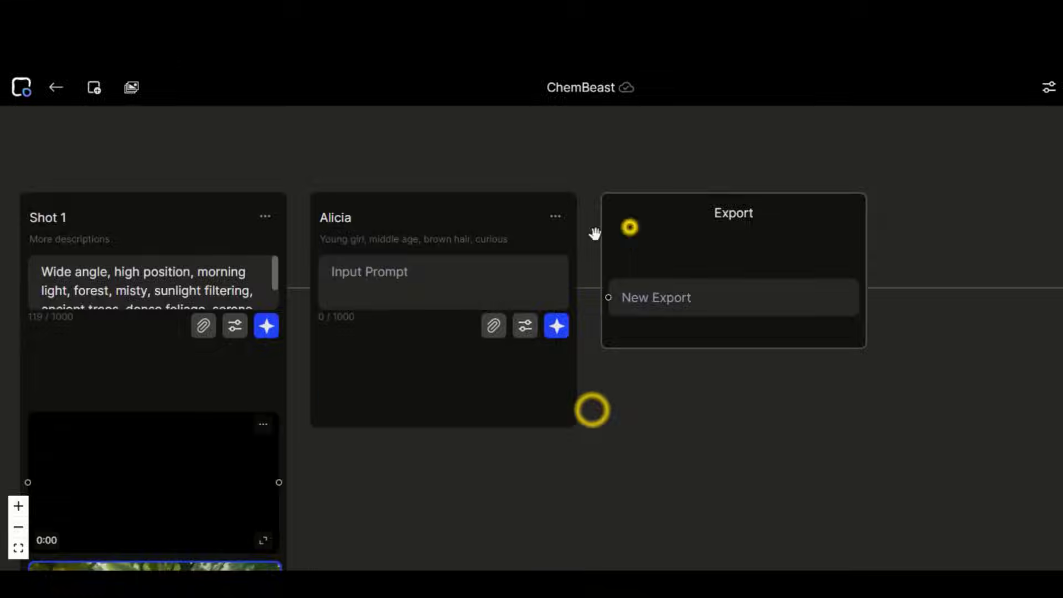
Enter Alicia's forest-path prompt ending 'birds chirping, studio Ghibli Style', fixing Ghibli's spelling.
{"action": "left_click", "coordinate": [385, 284]}
{"action": "type", "text": "Alicia a young girl"}
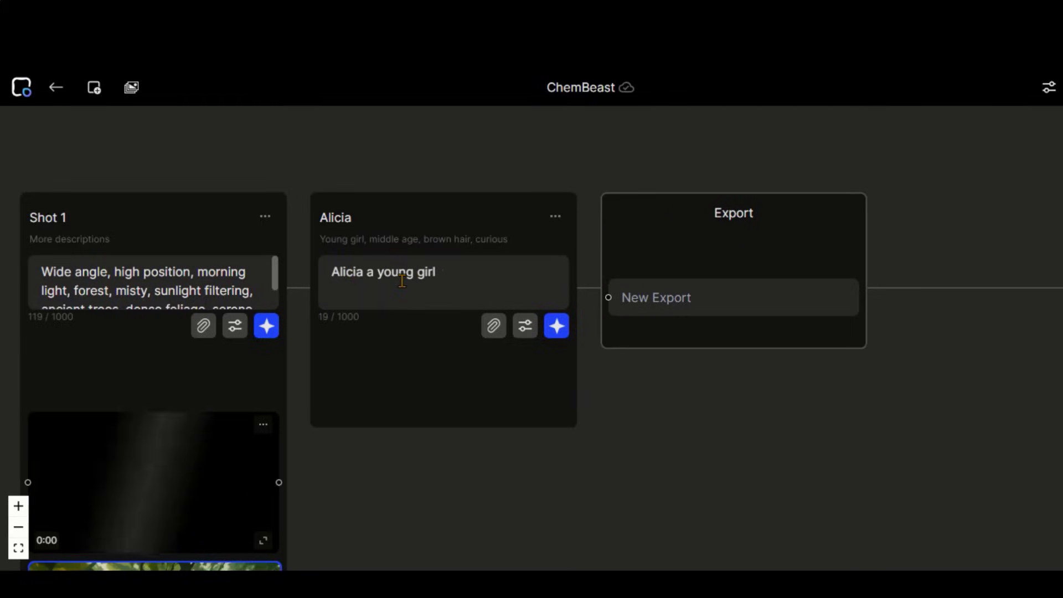
{"action": "type", "text": ", walking in forest, path, morning, dappled sunglight"}
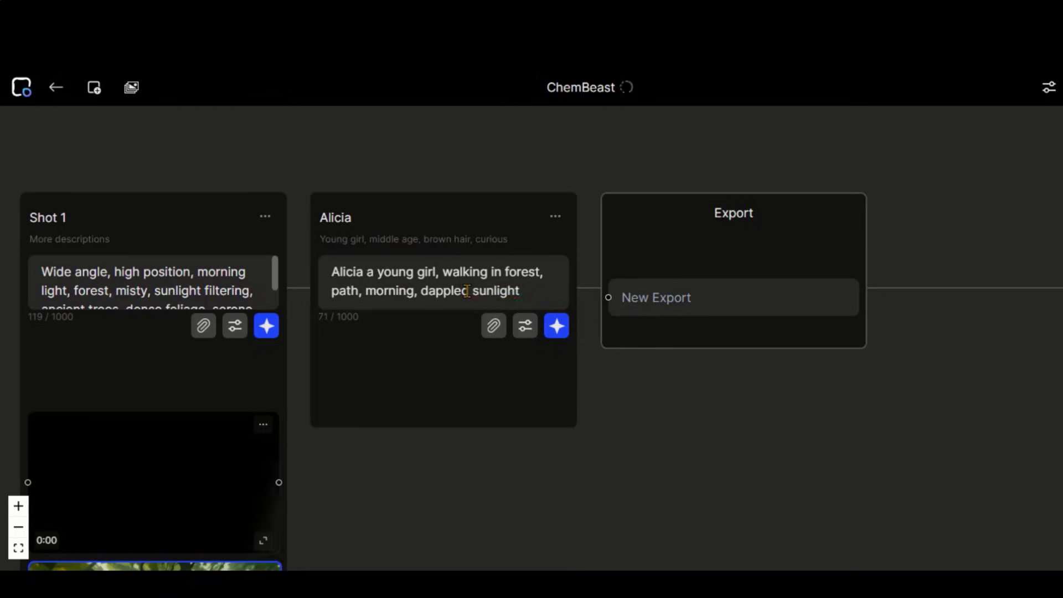
{"action": "type", "text": ", birds chirping, "}
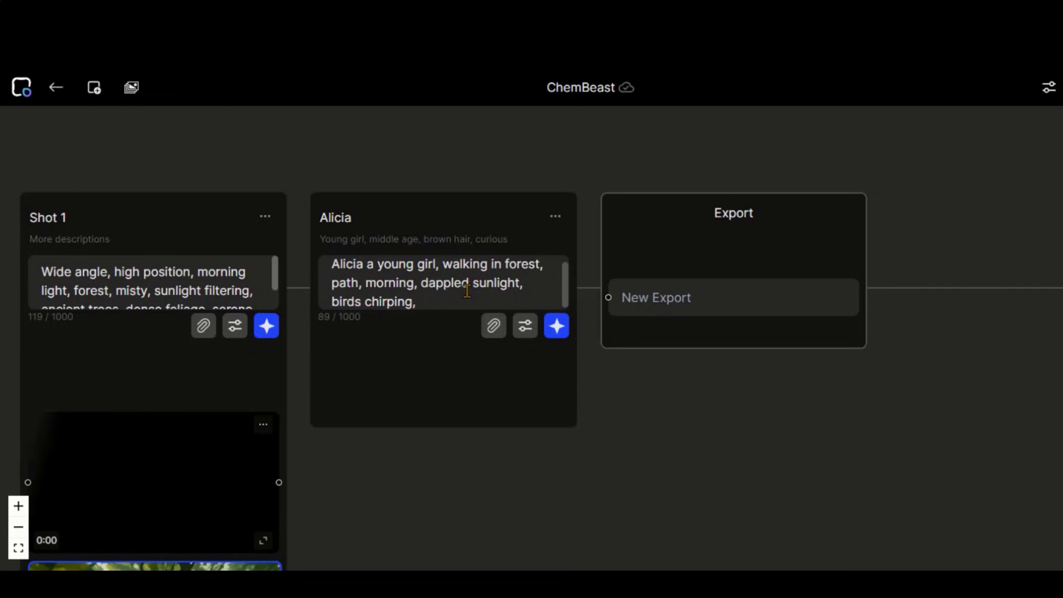
{"action": "type", "text": "studio ghibli"}
{"action": "right_click", "coordinate": [480, 300]}
{"action": "left_click", "coordinate": [512, 58]}
{"action": "type", "text": "Style"}
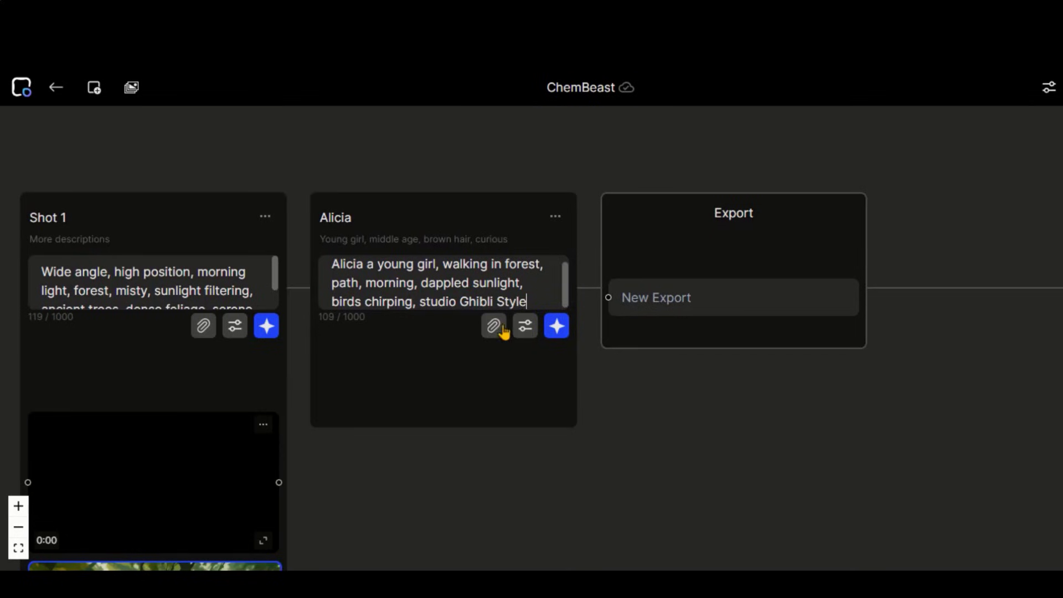
{"action": "left_click", "coordinate": [525, 325]}
Generate Alicia's clip with a pan-down camera, 10s duration and motion strength 6.
{"action": "left_click", "coordinate": [797, 400]}
{"action": "left_click", "coordinate": [716, 398]}
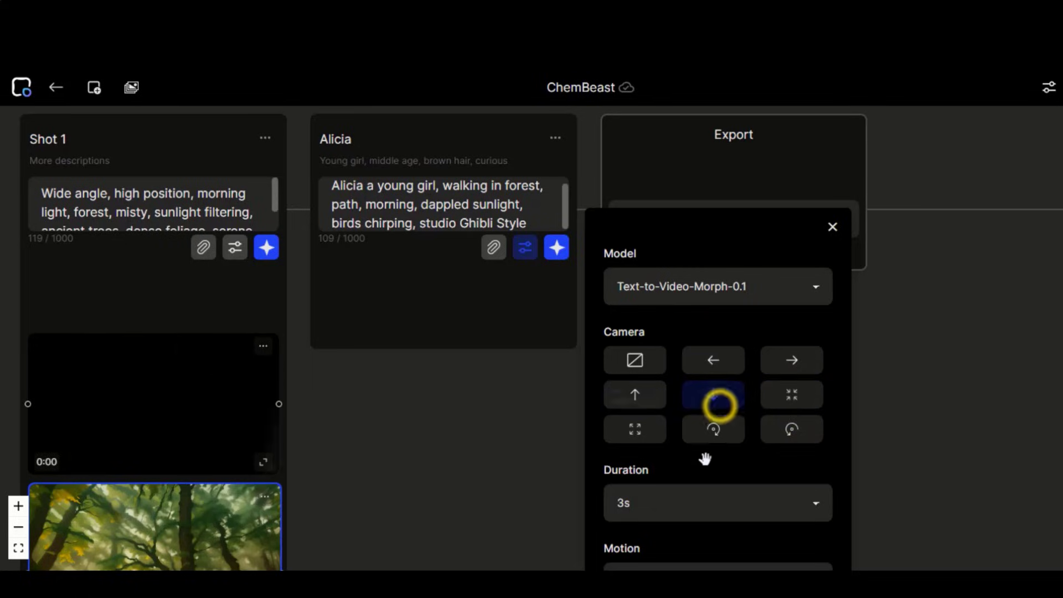
{"action": "scroll", "coordinate": [705, 459], "scroll_direction": "down", "scroll_amount": 2}
{"action": "left_click", "coordinate": [712, 390]}
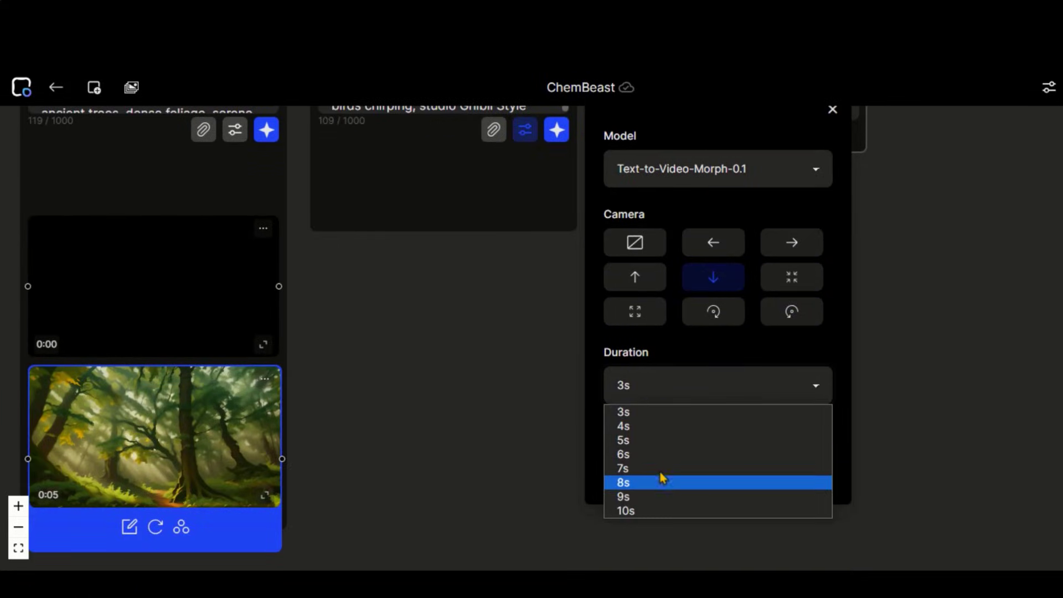
{"action": "left_click", "coordinate": [629, 509]}
{"action": "left_click", "coordinate": [695, 465]}
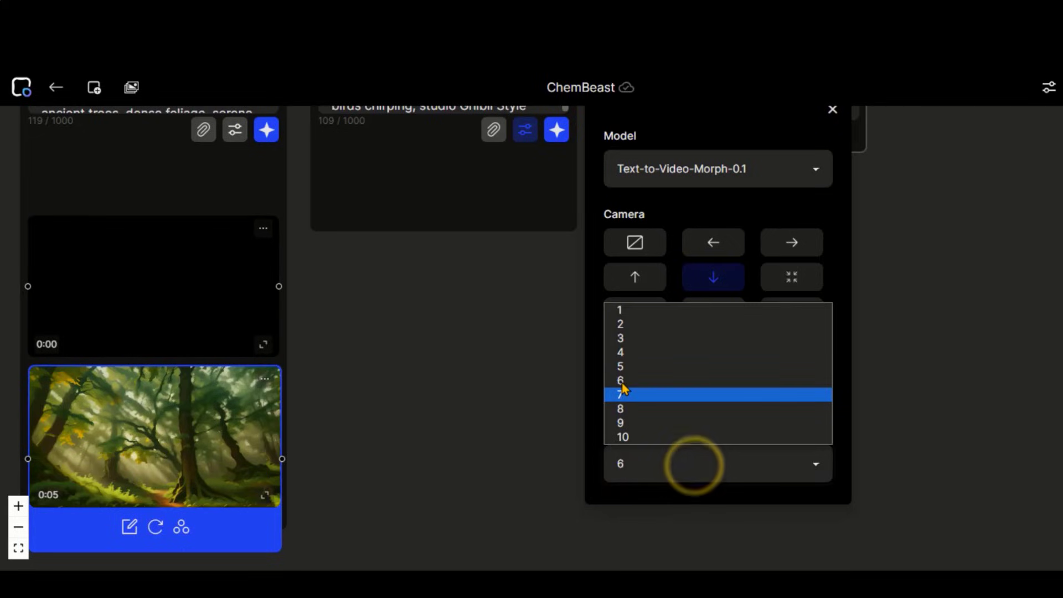
{"action": "left_click", "coordinate": [621, 380]}
{"action": "scroll", "coordinate": [714, 370], "scroll_direction": "up", "scroll_amount": 1}
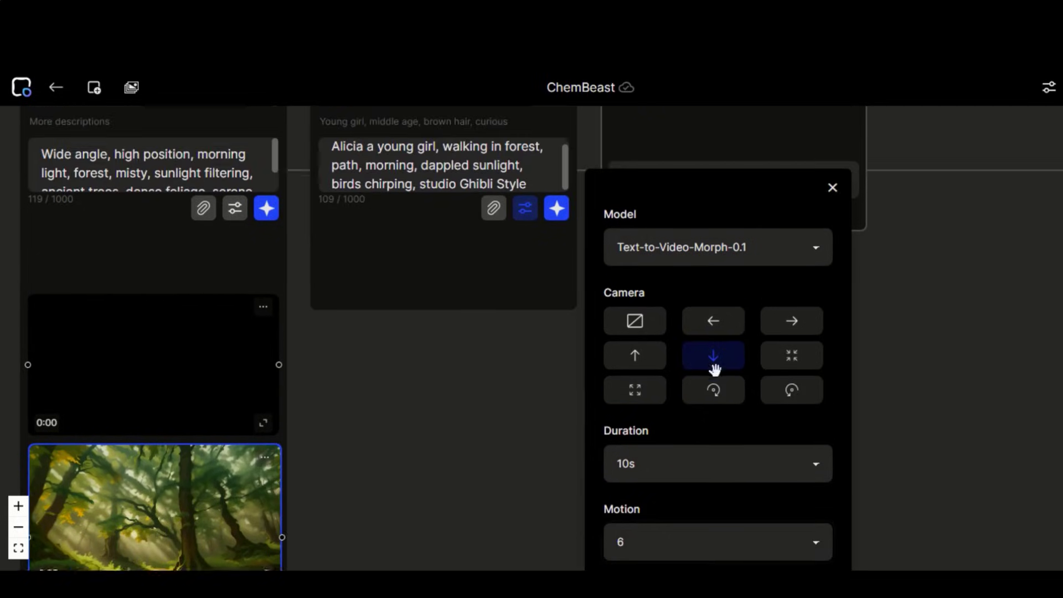
{"action": "scroll", "coordinate": [714, 370], "scroll_direction": "up", "scroll_amount": 1}
{"action": "left_click", "coordinate": [555, 287]}
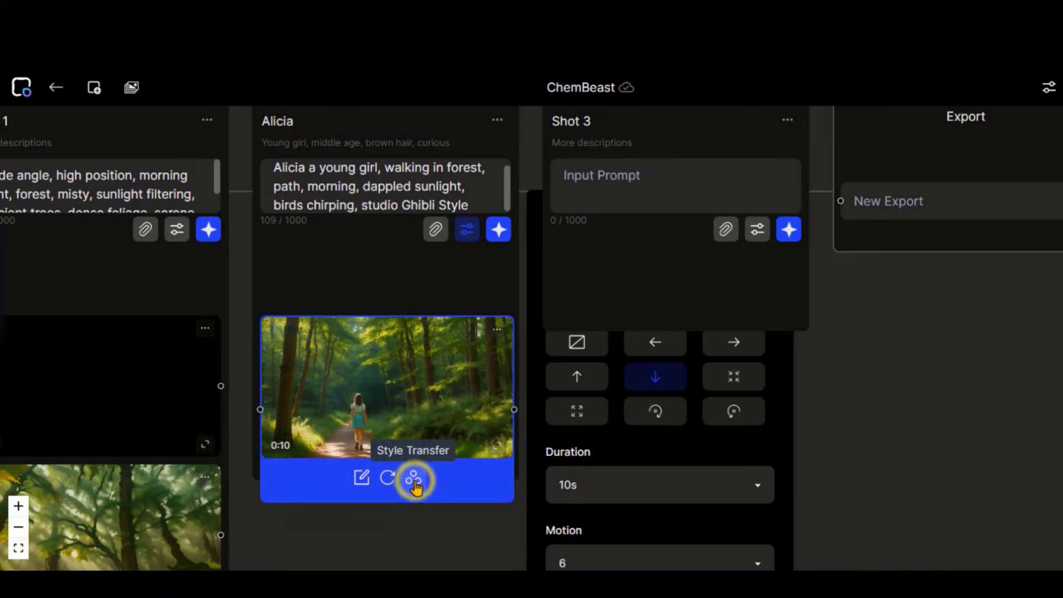
Apply the Anime style transfer to Alicia's forest-walk clip.
{"action": "left_click", "coordinate": [414, 480]}
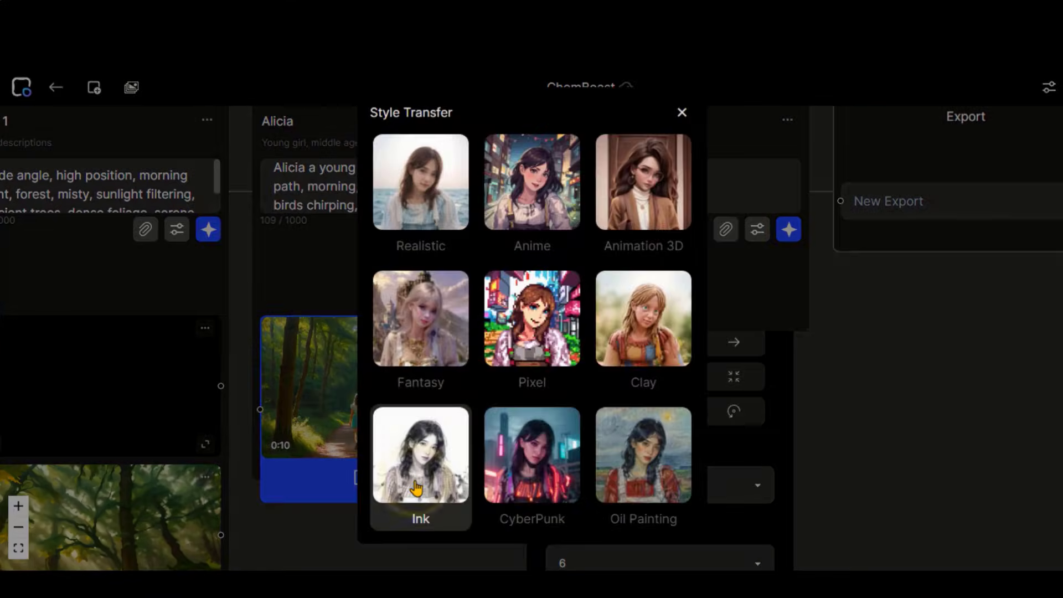
{"action": "left_click", "coordinate": [528, 207]}
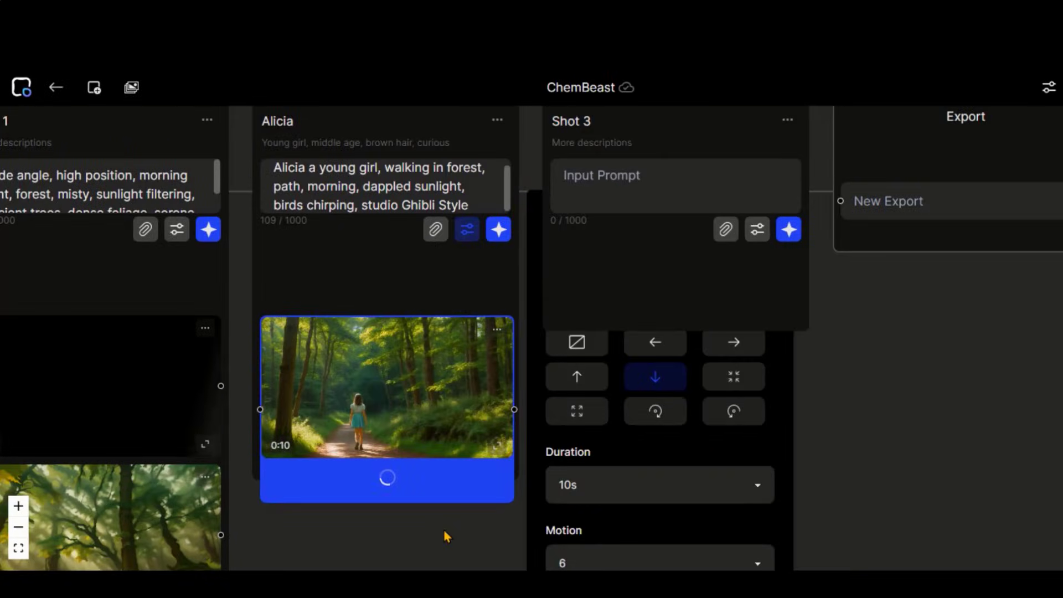
{"action": "scroll", "coordinate": [443, 536], "scroll_direction": "down", "scroll_amount": 2}
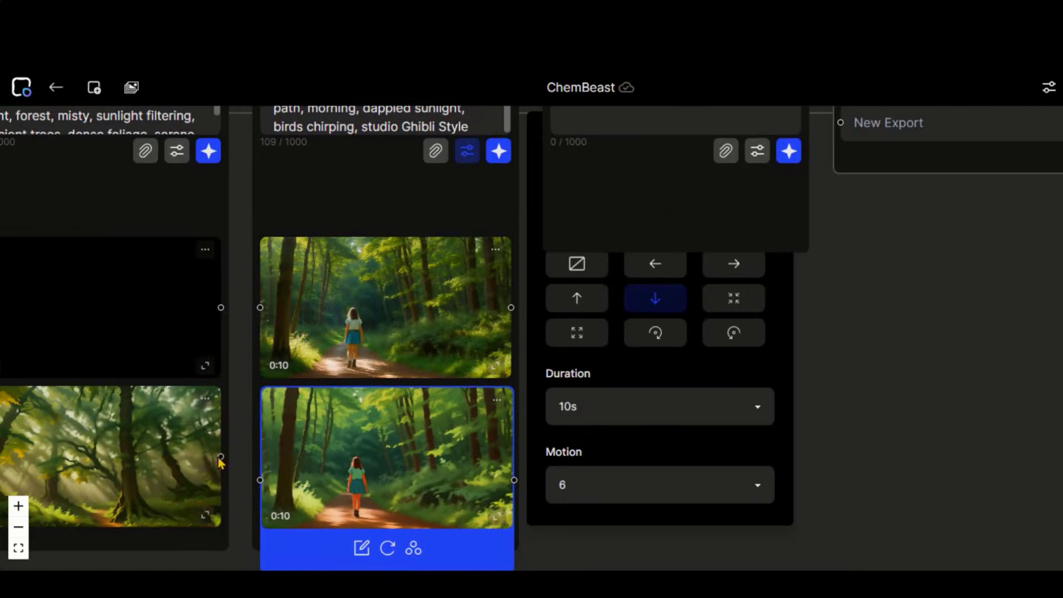
Connect the forest shot to Alicia's shot, and Alicia's shot to New Export.
{"action": "left_click_drag", "start_coordinate": [218, 456], "coordinate": [253, 483]}
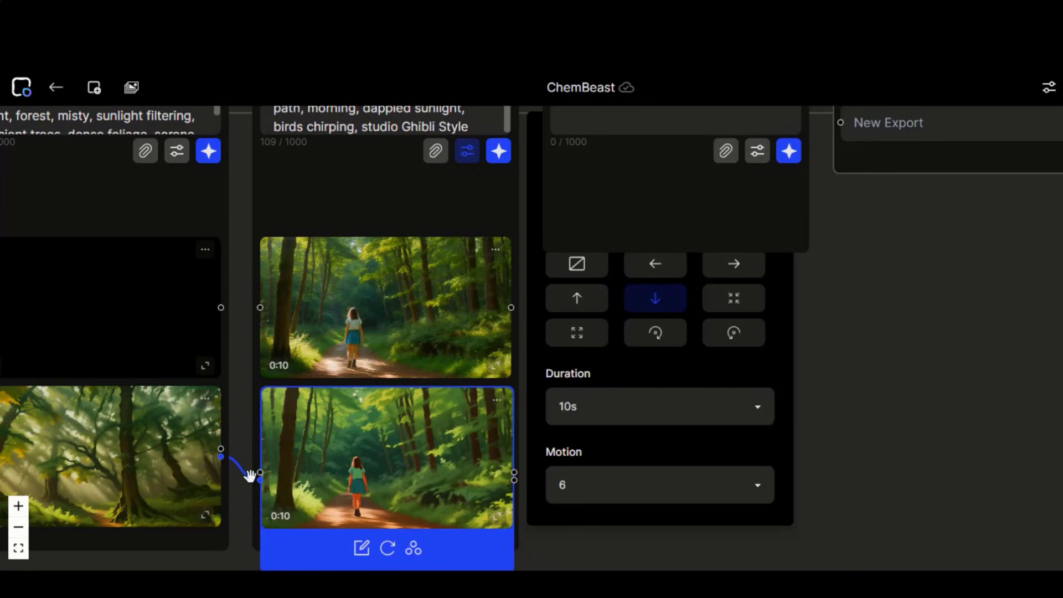
{"action": "scroll", "coordinate": [720, 299], "scroll_direction": "up", "scroll_amount": 3}
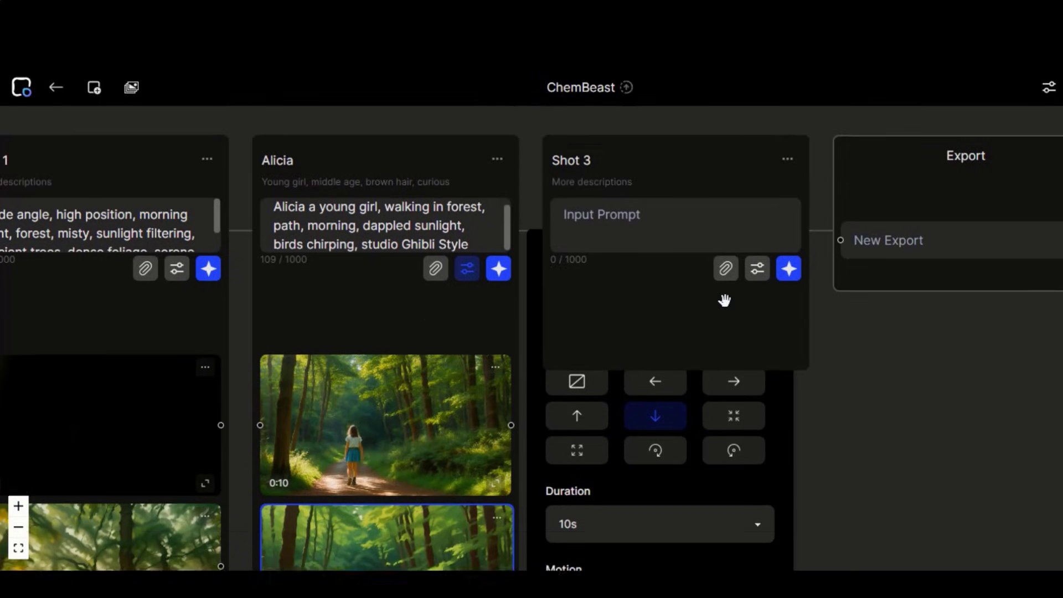
{"action": "scroll", "coordinate": [725, 305], "scroll_direction": "down", "scroll_amount": 3}
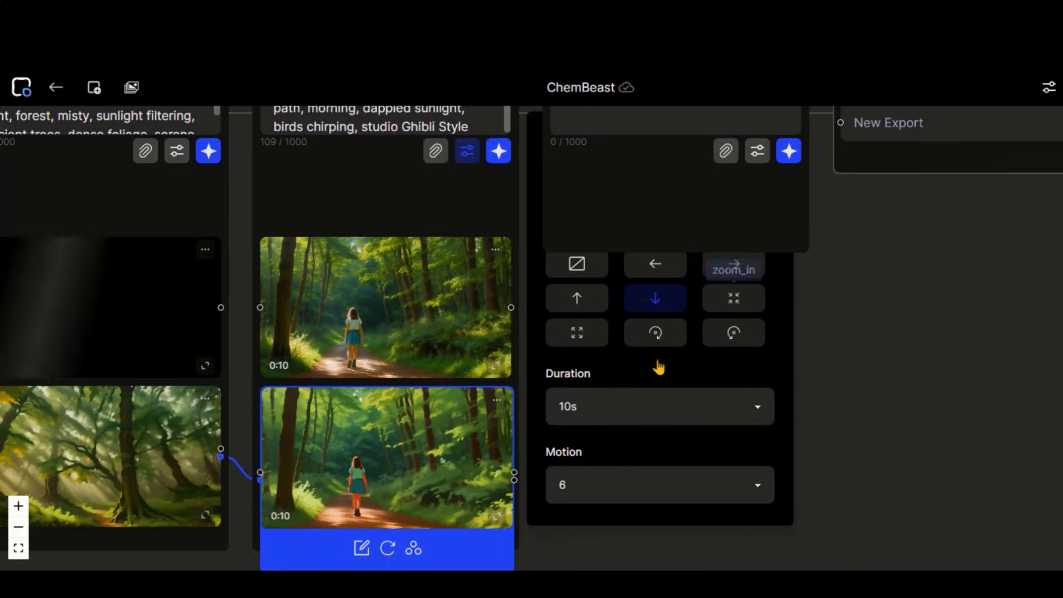
{"action": "left_click_drag", "start_coordinate": [571, 492], "coordinate": [853, 195]}
{"action": "left_click_drag", "start_coordinate": [841, 133], "coordinate": [841, 124]}
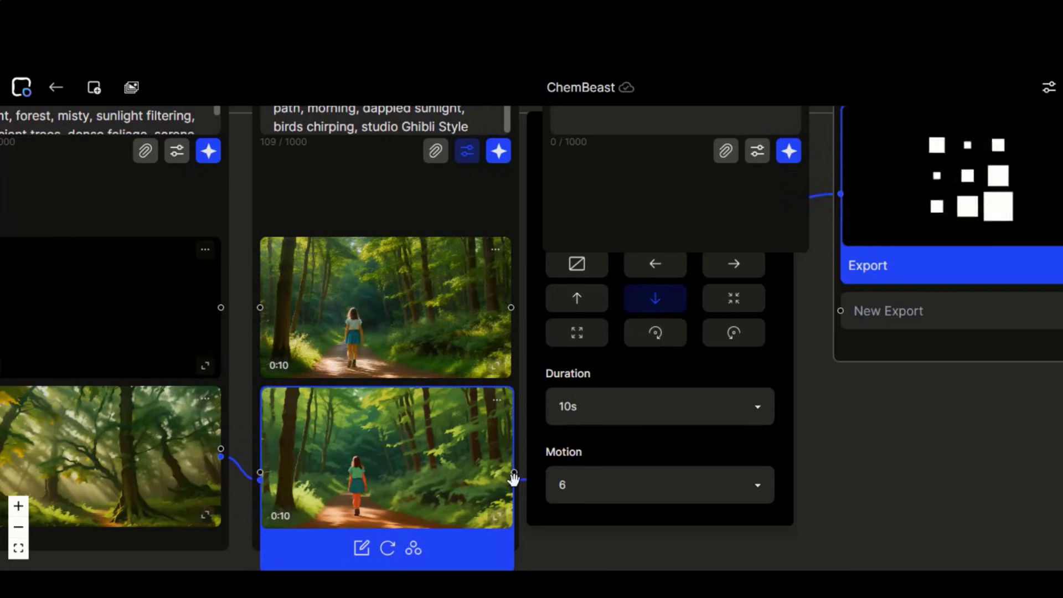
Preview the finished 15-second exported video.
{"action": "scroll", "coordinate": [914, 357], "scroll_direction": "up", "scroll_amount": 3}
{"action": "scroll", "coordinate": [916, 415], "scroll_direction": "down", "scroll_amount": 3}
{"action": "left_click_drag", "start_coordinate": [907, 487], "coordinate": [652, 491]}
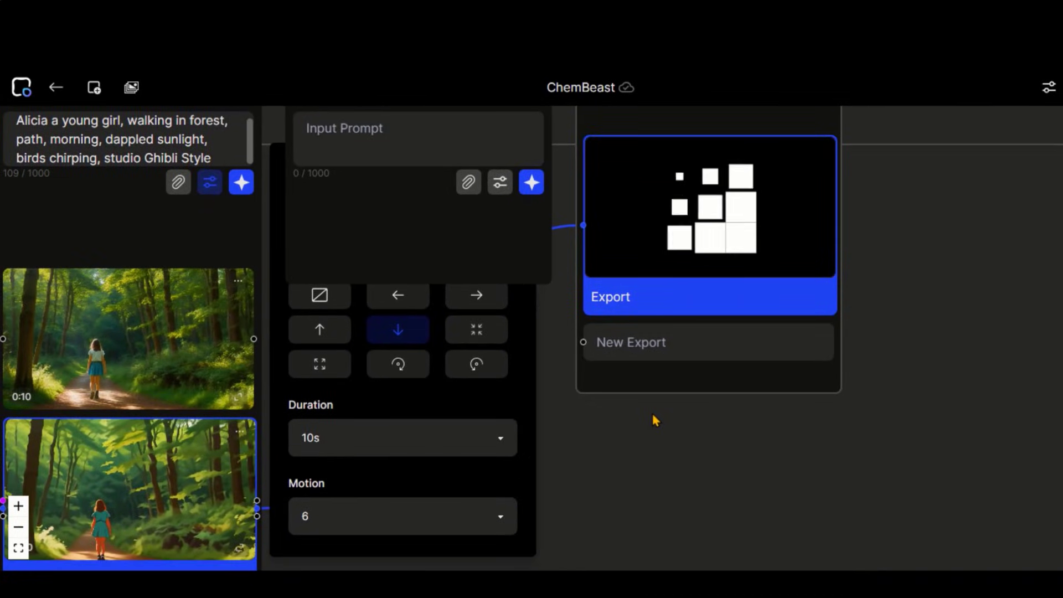
{"action": "left_click", "coordinate": [781, 222]}
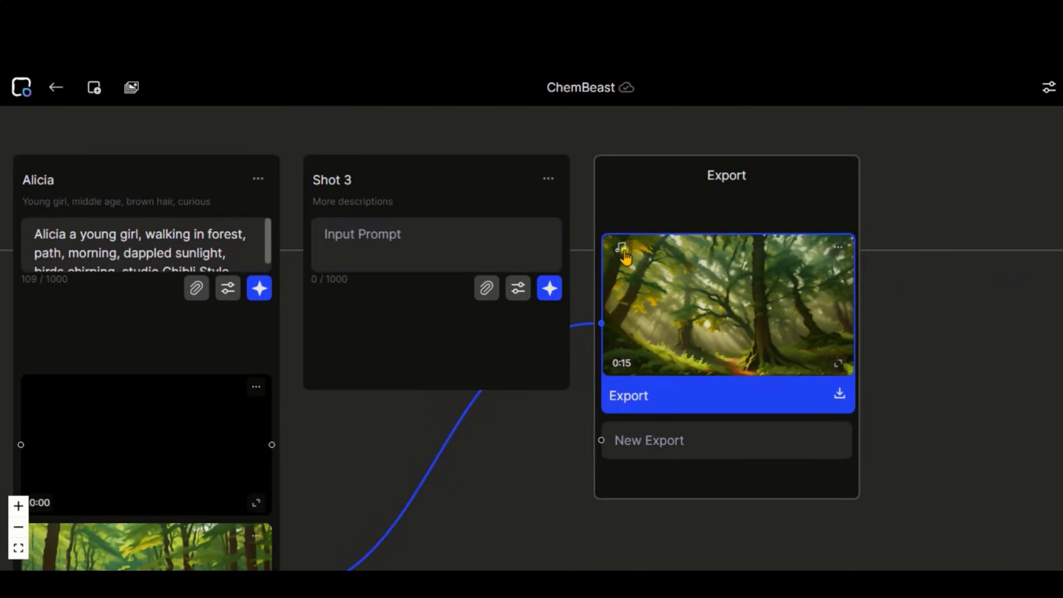
Open the music options from the music note icon on the Export thumbnail.
{"action": "left_click", "coordinate": [625, 251]}
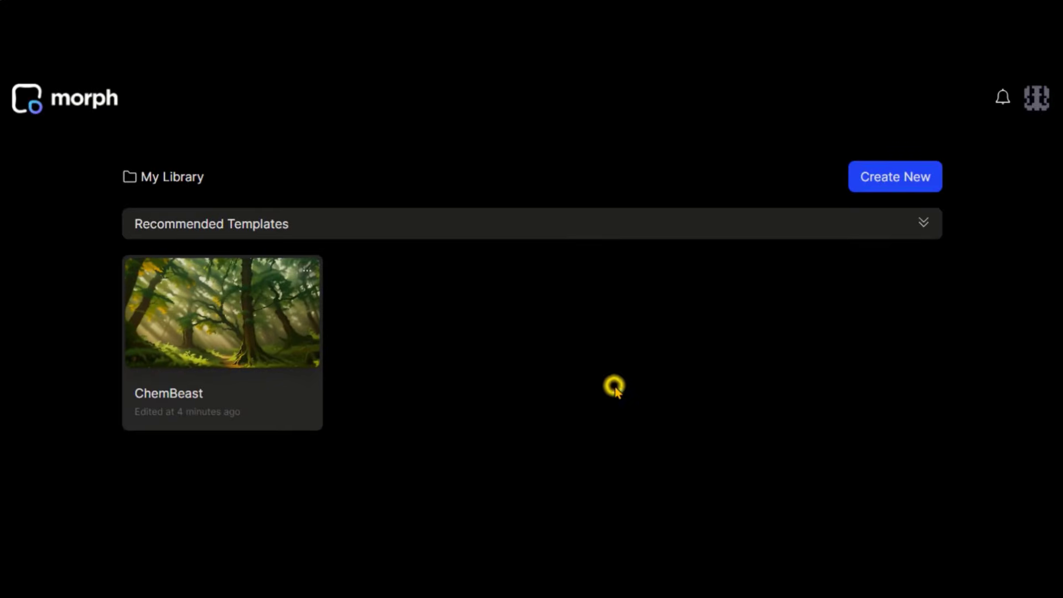
Create a new 16:9 project named 'Image To Video'.
{"action": "left_click", "coordinate": [874, 180]}
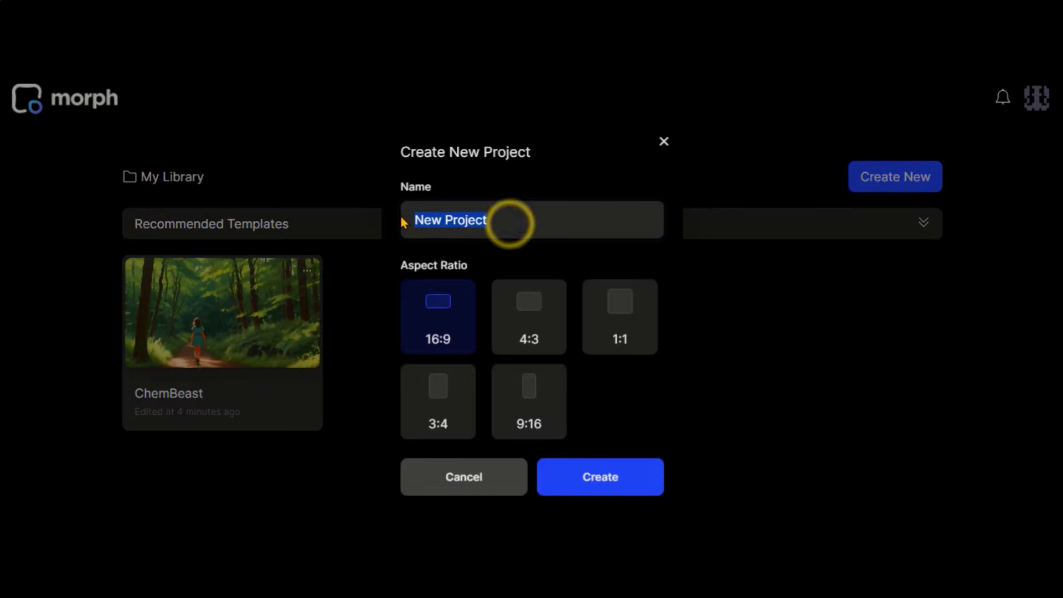
{"action": "type", "text": "Image To Vido"}
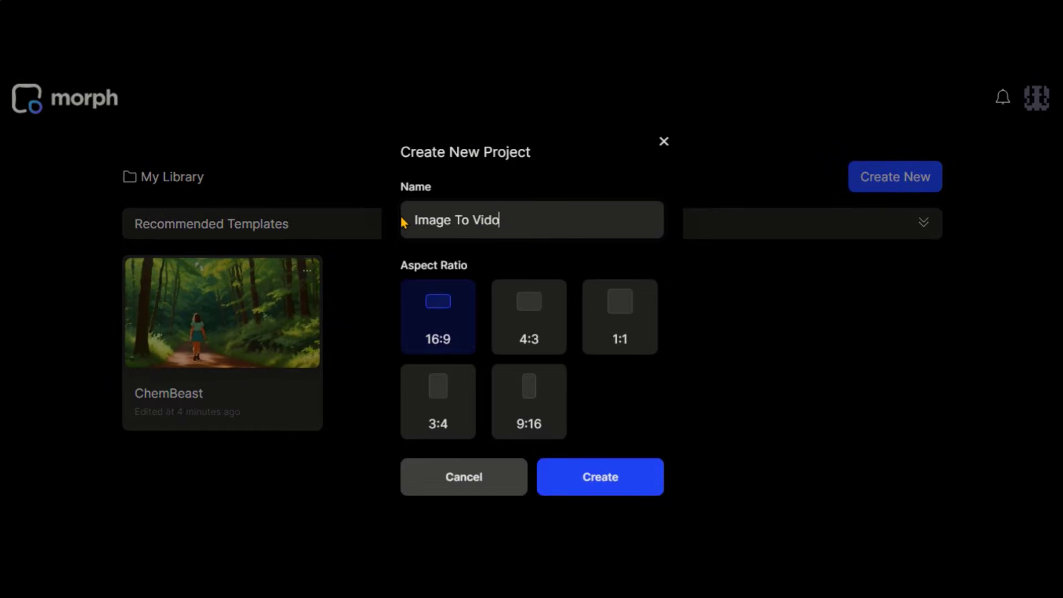
{"action": "key", "text": "BackSpace"}
{"action": "type", "text": "eo"}
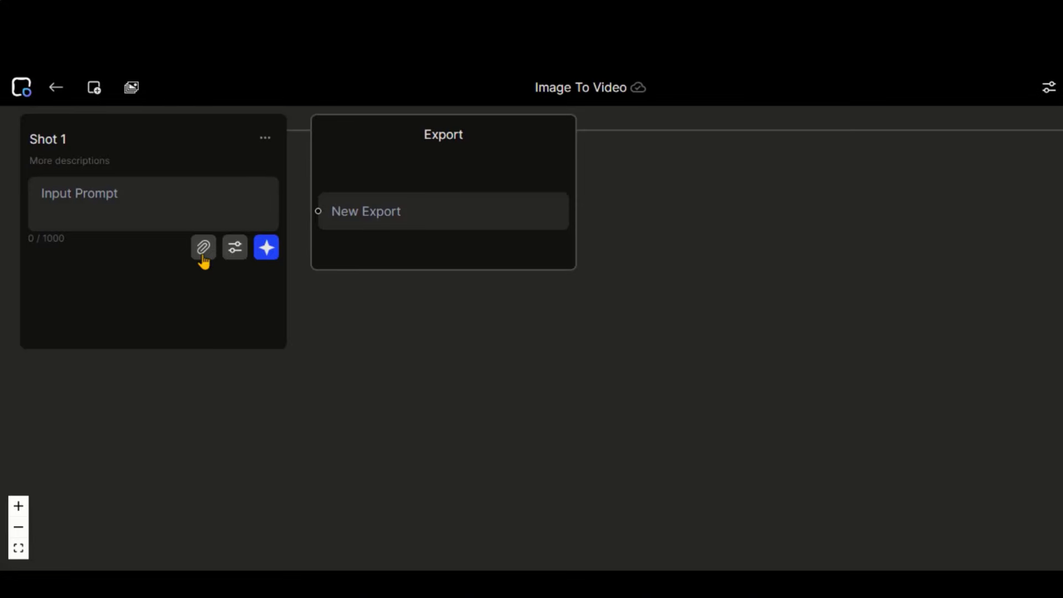
Batch-upload four images, including Shot-2, the moonlit girl and the sunset cloaked girl, as new shots.
{"action": "left_click", "coordinate": [132, 91]}
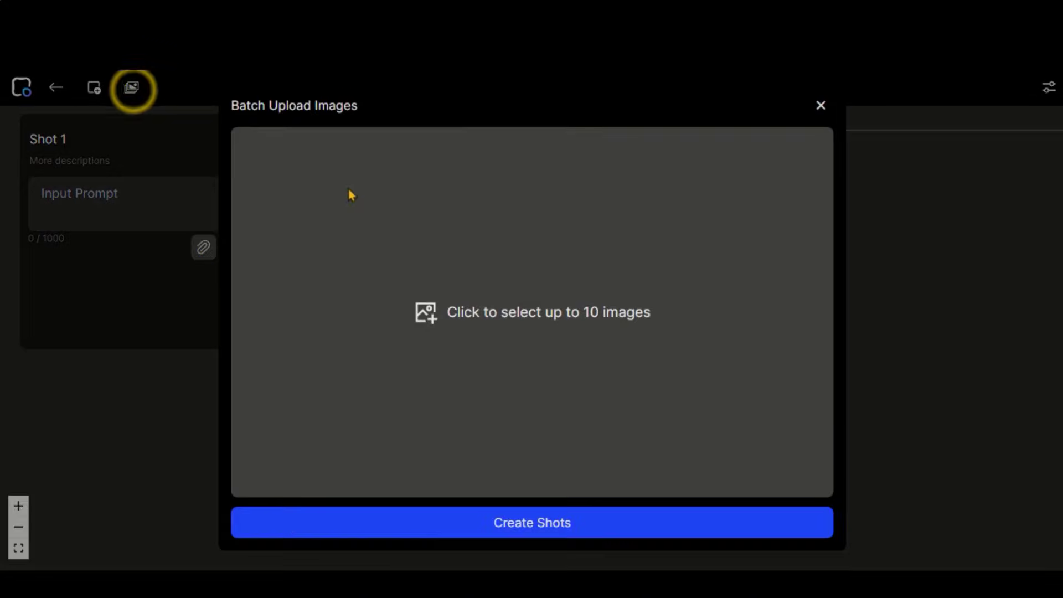
{"action": "left_click", "coordinate": [663, 332]}
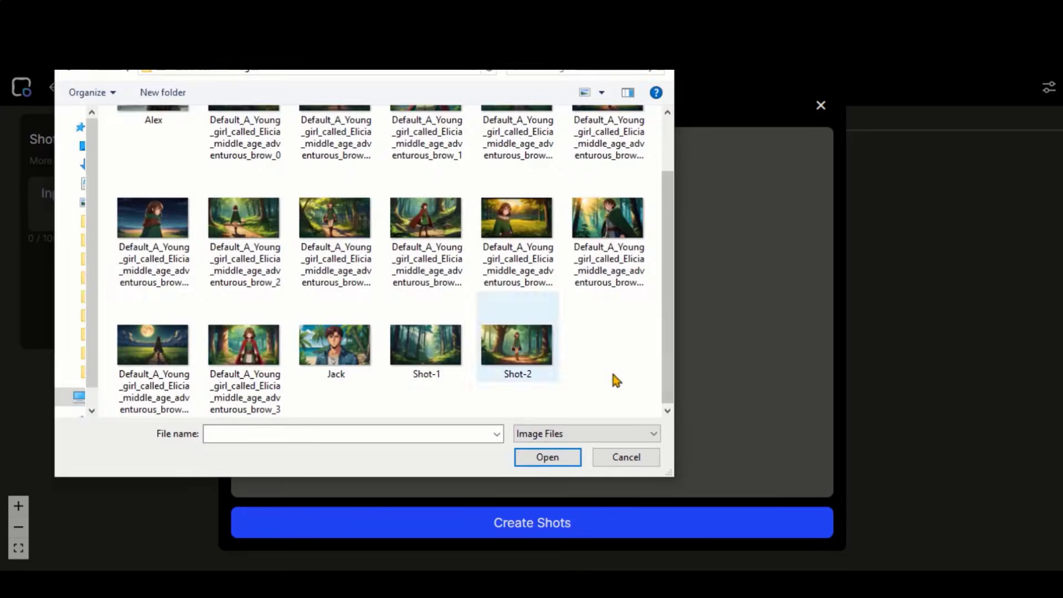
{"action": "left_click", "coordinate": [517, 344], "text": "ctrl"}
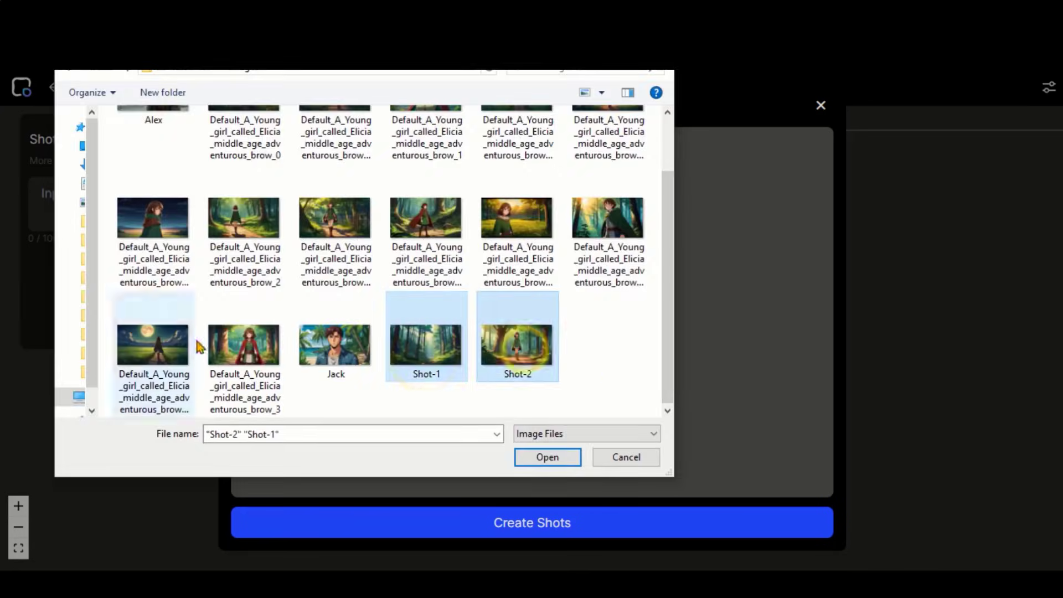
{"action": "left_click", "coordinate": [152, 343], "text": "ctrl"}
{"action": "scroll", "coordinate": [579, 380], "scroll_direction": "up", "scroll_amount": 1}
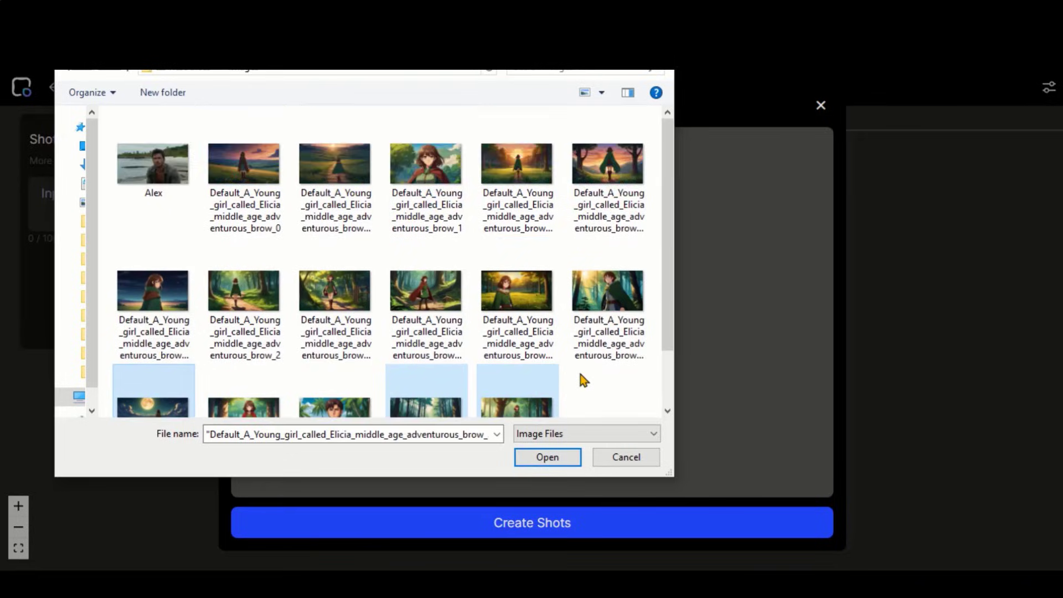
{"action": "left_click", "coordinate": [604, 160], "text": "ctrl"}
{"action": "scroll", "coordinate": [603, 161], "scroll_direction": "down", "scroll_amount": 1}
{"action": "left_click", "coordinate": [547, 457]}
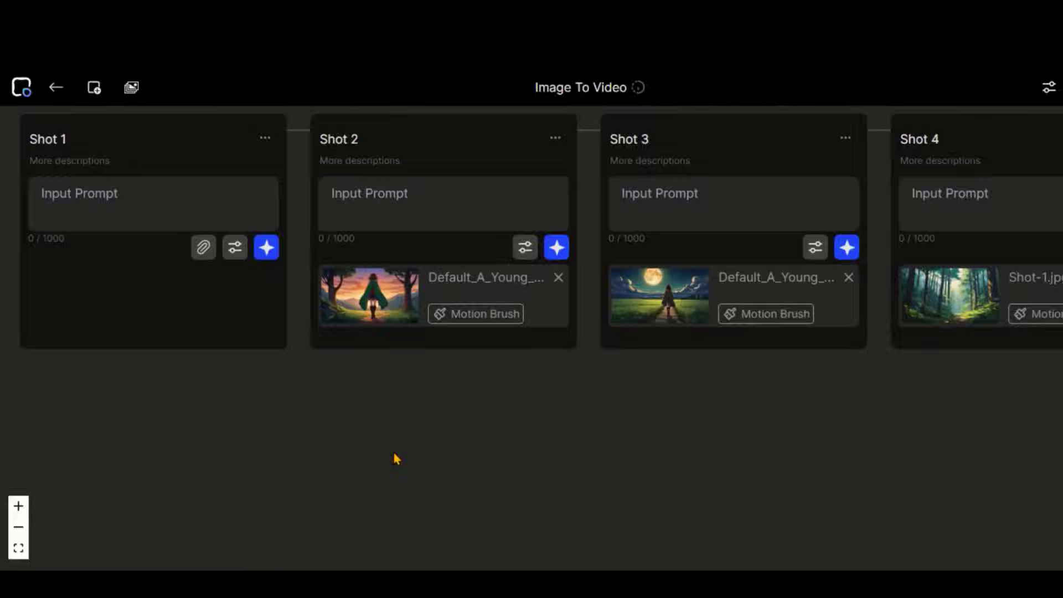
Move the Shot-1.jpg and Shot-2.jpg cards forward and delete the empty Shot 1.
{"action": "left_click_drag", "start_coordinate": [648, 493], "coordinate": [504, 536]}
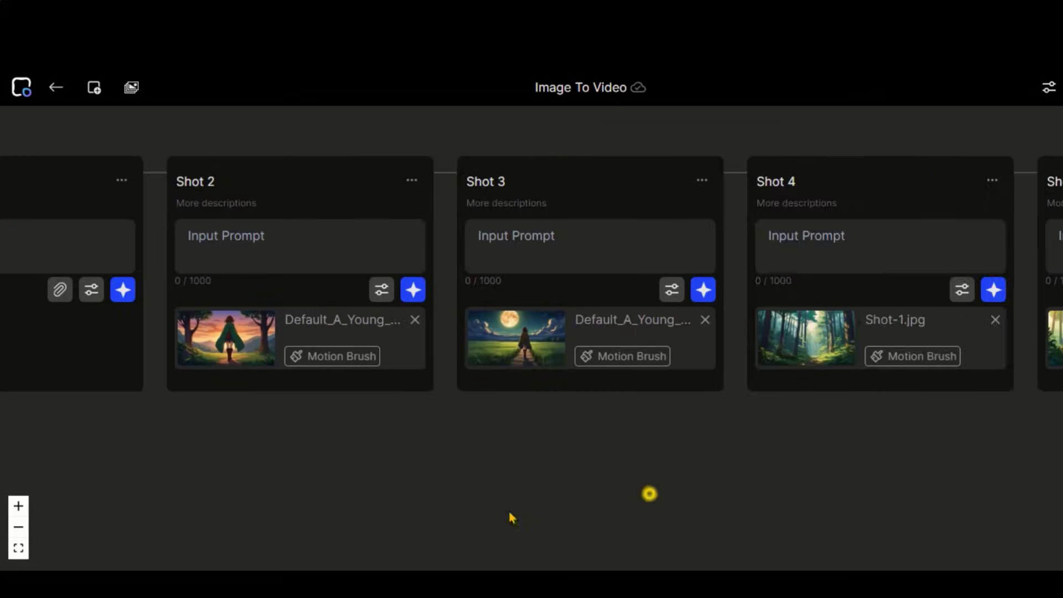
{"action": "left_click_drag", "start_coordinate": [881, 178], "coordinate": [34, 181]}
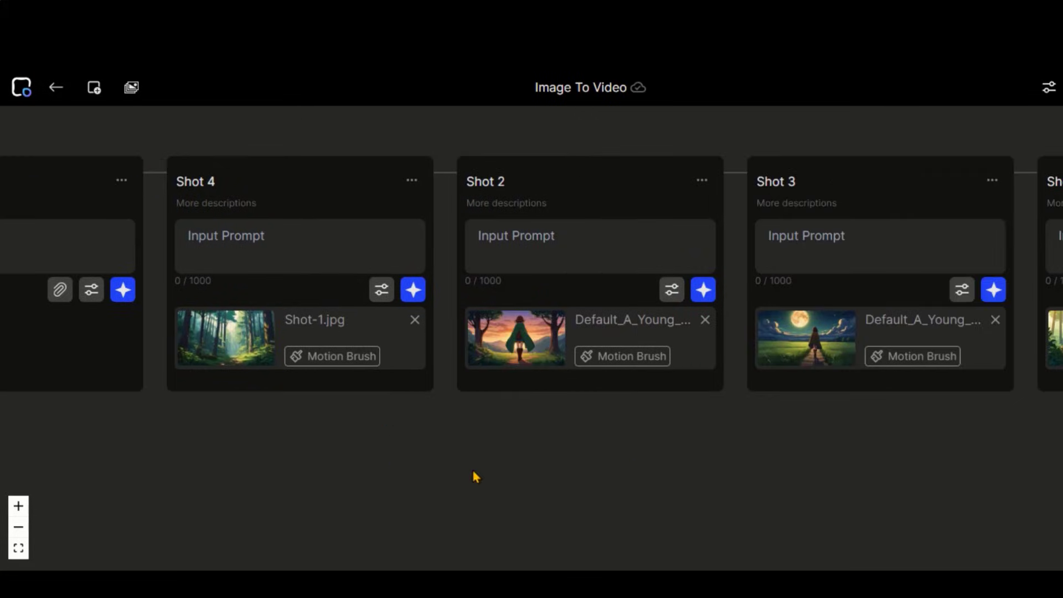
{"action": "scroll", "coordinate": [338, 434], "scroll_direction": "right", "scroll_amount": 3}
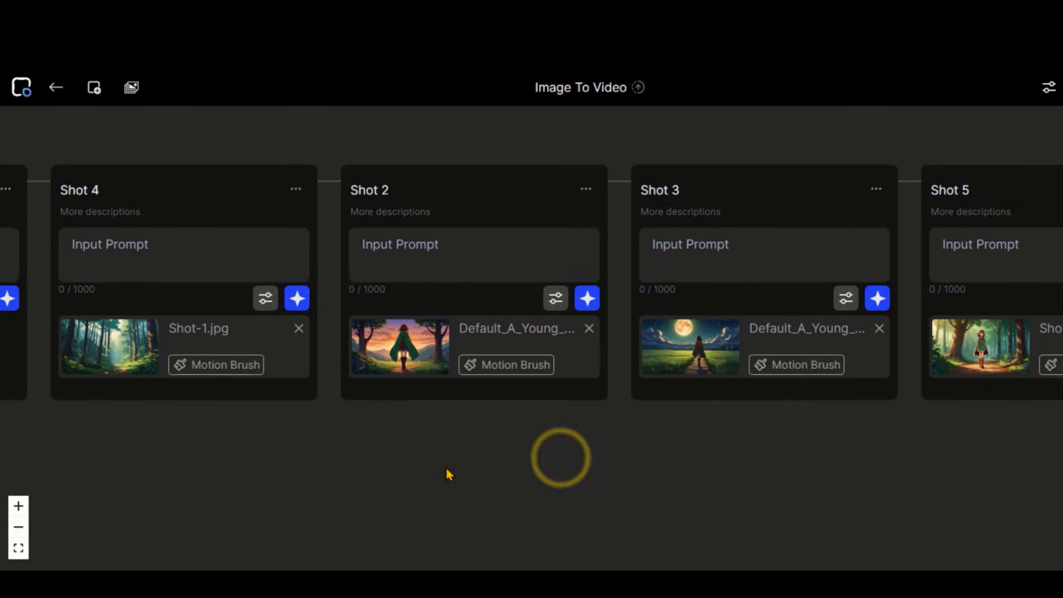
{"action": "left_click_drag", "start_coordinate": [969, 207], "coordinate": [650, 200]}
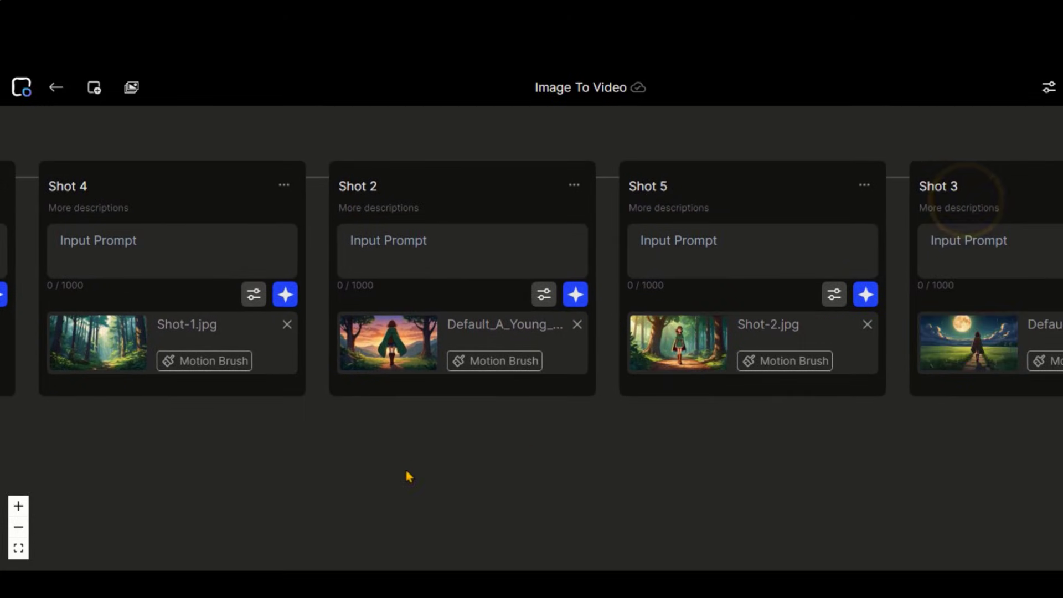
{"action": "left_click_drag", "start_coordinate": [408, 477], "coordinate": [668, 490]}
{"action": "left_click", "coordinate": [254, 203]}
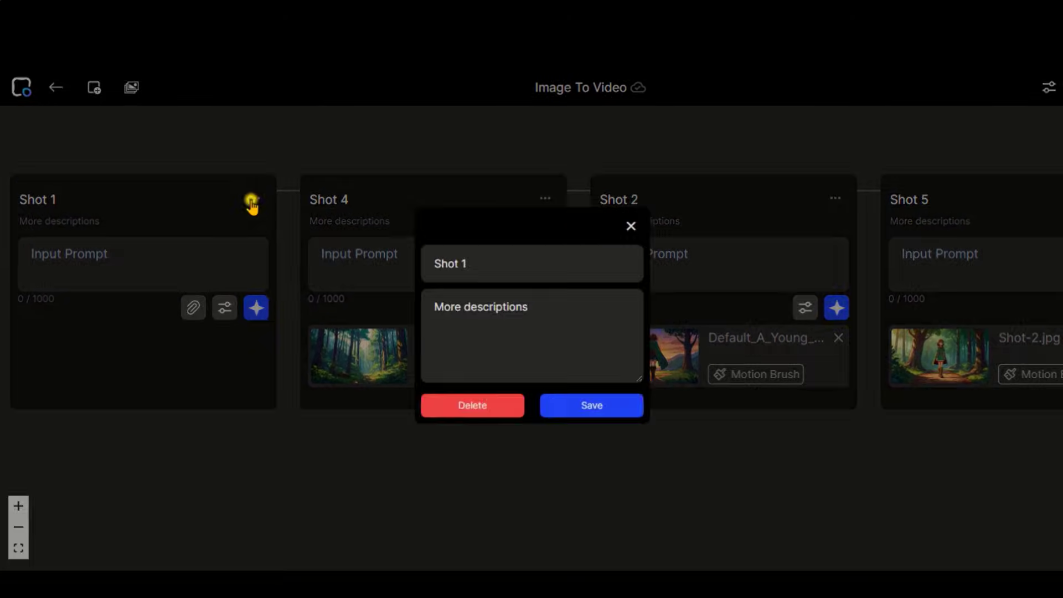
{"action": "left_click", "coordinate": [489, 411]}
Rename the image cards Shot 1, Shot 3 and Shot 4 in order.
{"action": "left_click", "coordinate": [255, 199]}
{"action": "left_click", "coordinate": [463, 262]}
{"action": "key", "text": "BackSpace"}
{"action": "type", "text": "1"}
{"action": "left_click", "coordinate": [579, 414]}
{"action": "left_click", "coordinate": [836, 197]}
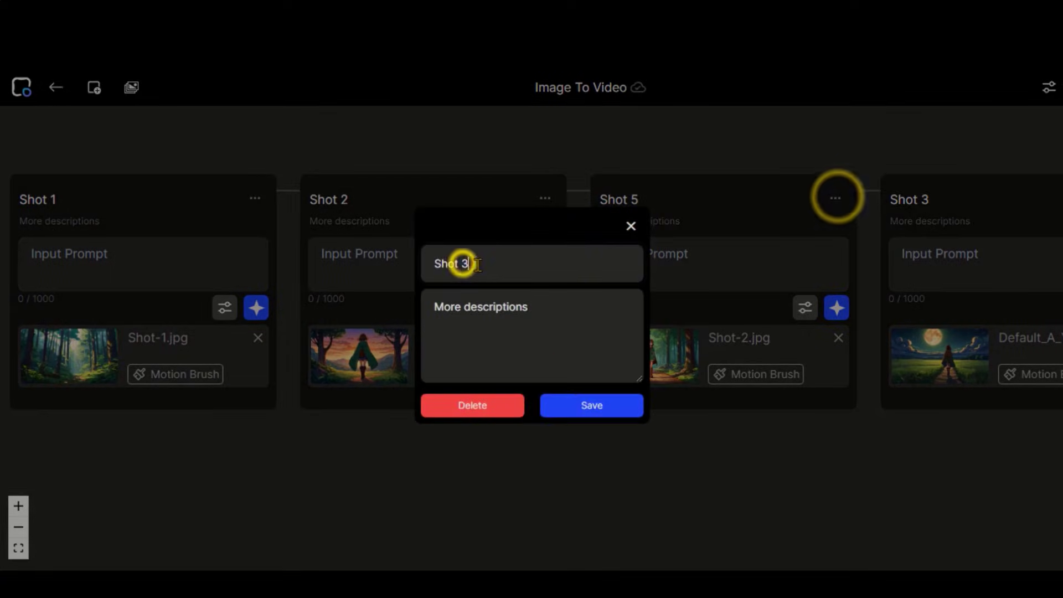
{"action": "type", "text": "3"}
{"action": "left_click", "coordinate": [591, 405]}
{"action": "scroll", "coordinate": [908, 233], "scroll_direction": "right", "scroll_amount": 4}
{"action": "left_click", "coordinate": [901, 197]}
{"action": "left_click", "coordinate": [465, 260]}
{"action": "key", "text": "BackSpace"}
{"action": "type", "text": "4"}
{"action": "left_click", "coordinate": [598, 405]}
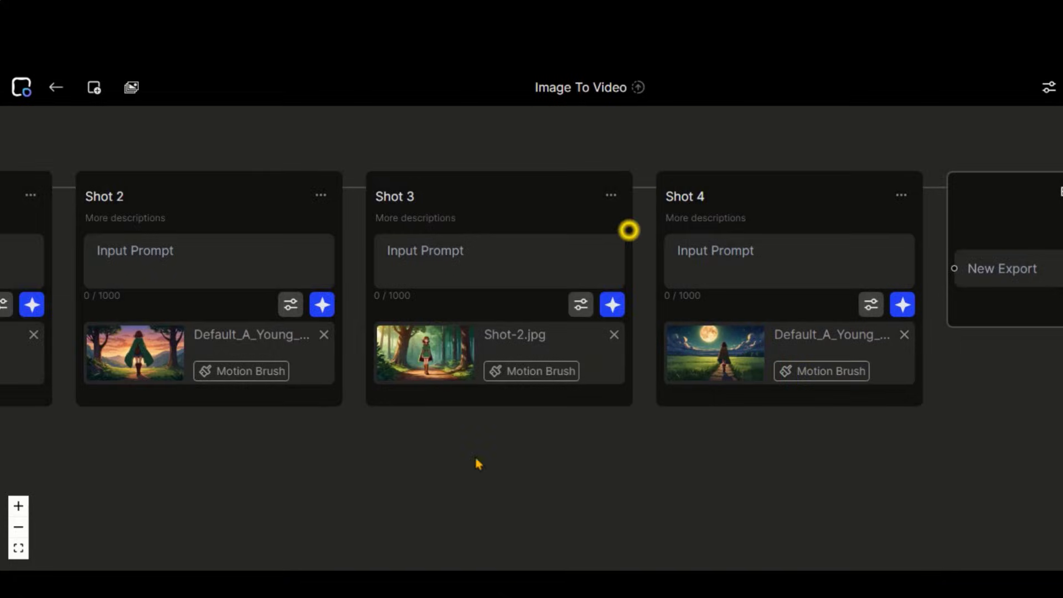
{"action": "left_click_drag", "start_coordinate": [474, 456], "coordinate": [705, 471]}
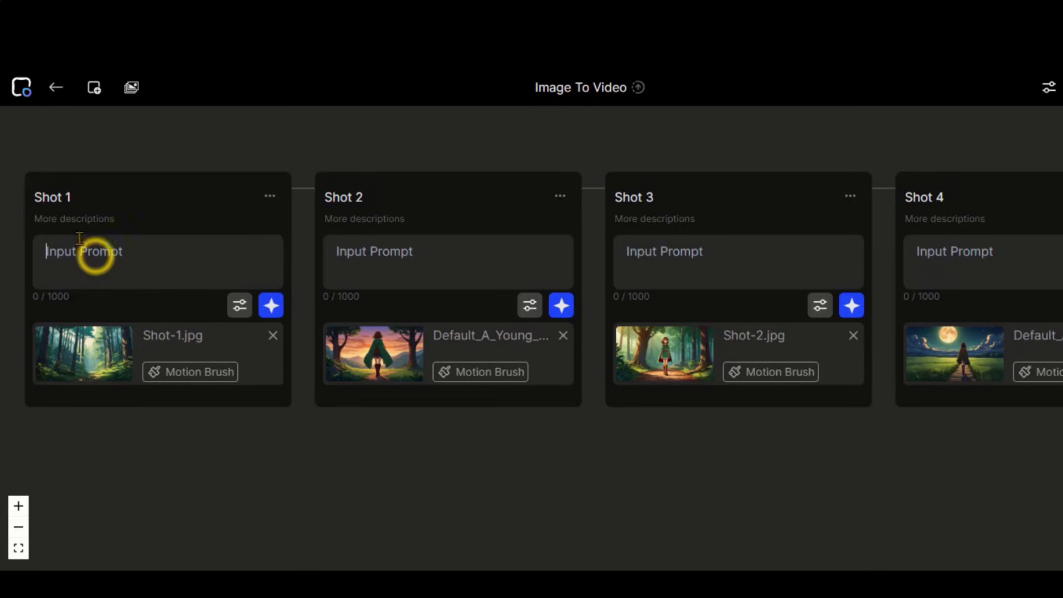
Keep Shot 1 on the Image-to-Video-Morph-0.1 model and give it a zoom-in camera move.
{"action": "left_click", "coordinate": [240, 305]}
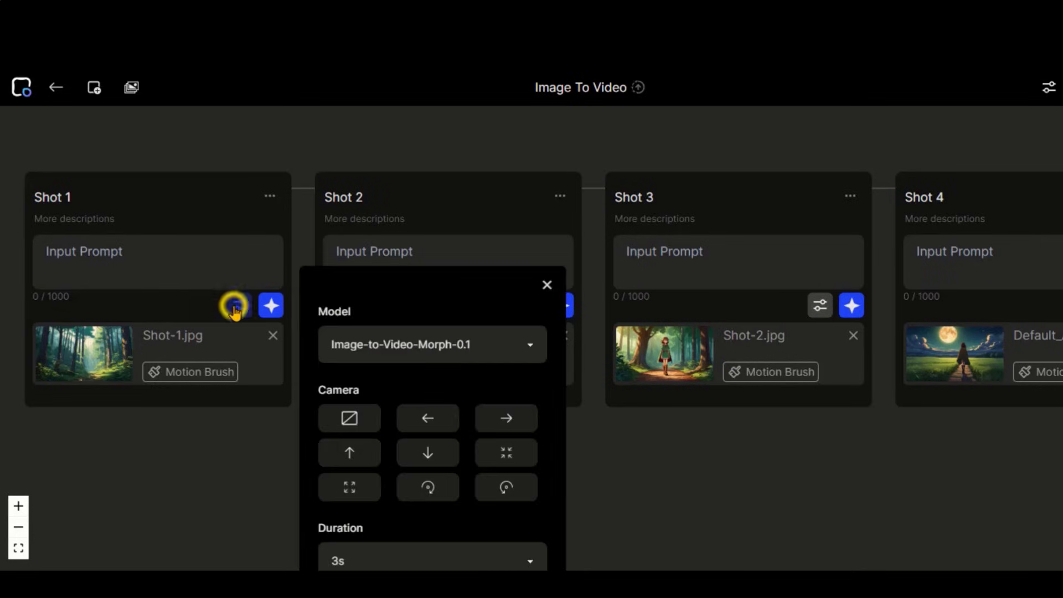
{"action": "left_click", "coordinate": [492, 348]}
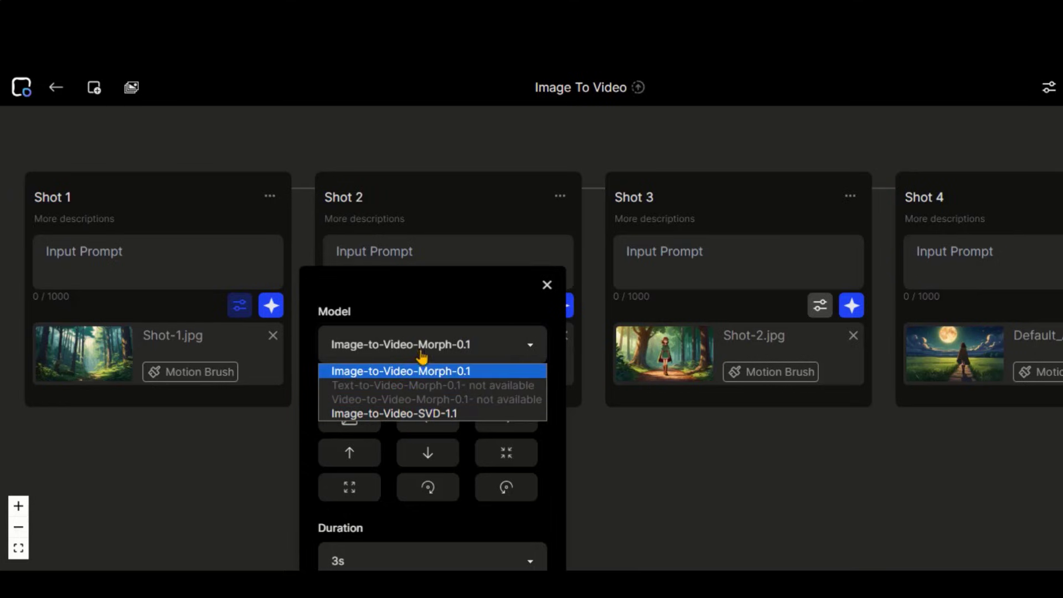
{"action": "left_click", "coordinate": [449, 350]}
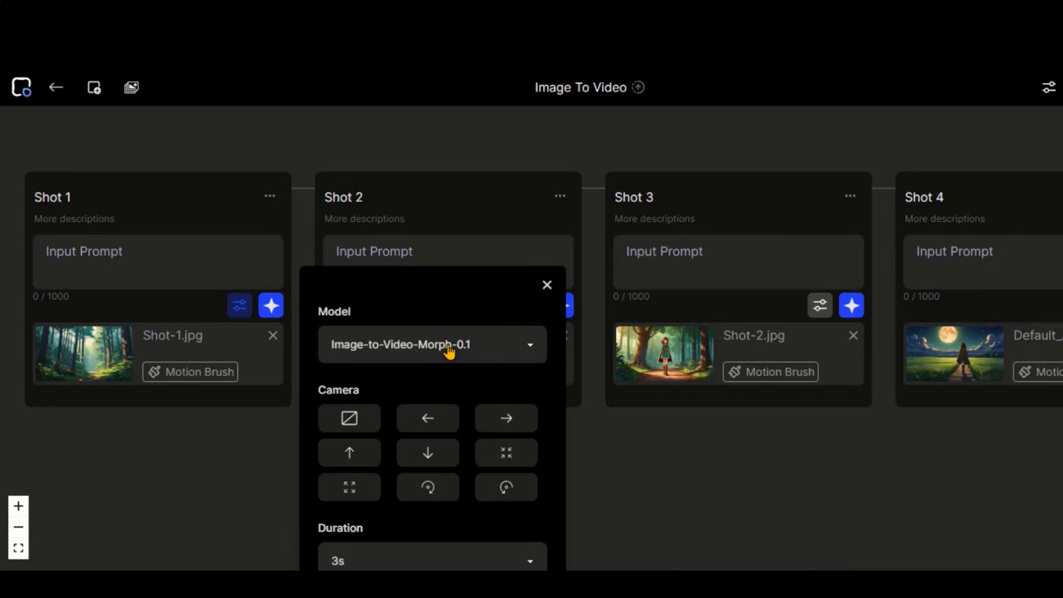
{"action": "scroll", "coordinate": [403, 376], "scroll_direction": "down", "scroll_amount": 1}
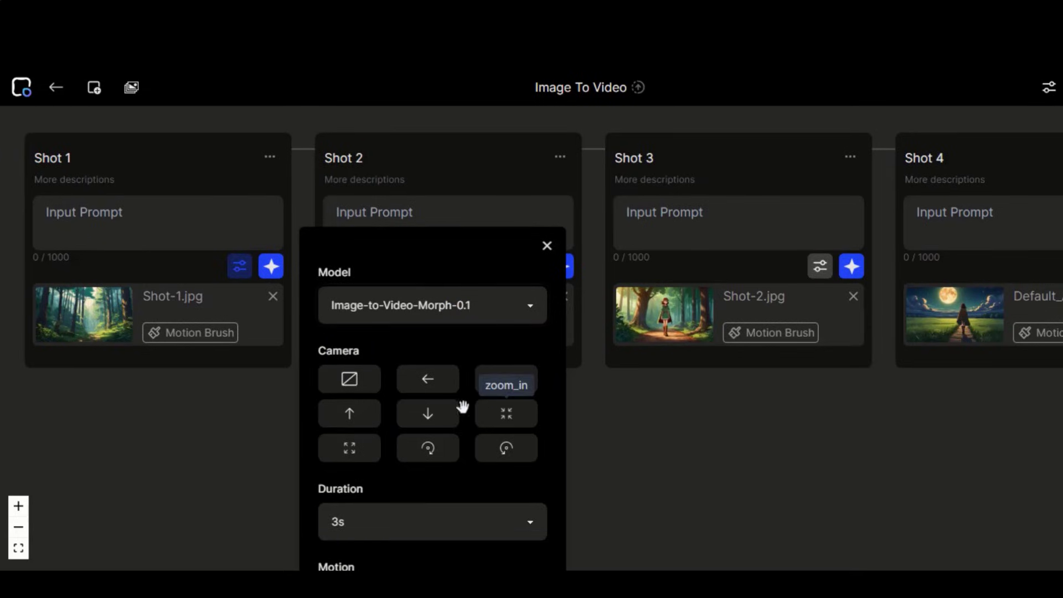
{"action": "left_click", "coordinate": [493, 414]}
Set a 5-second duration and motion strength 8, then generate Shot 1's clip.
{"action": "scroll", "coordinate": [421, 484], "scroll_direction": "down", "scroll_amount": 3}
{"action": "left_click", "coordinate": [444, 398]}
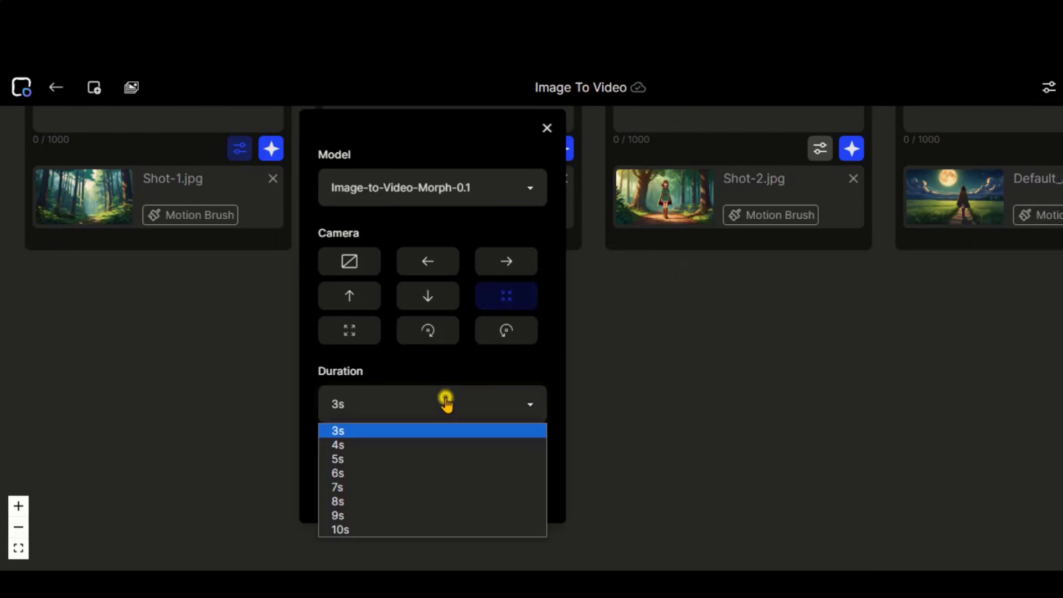
{"action": "left_click", "coordinate": [338, 472]}
{"action": "left_click", "coordinate": [415, 485]}
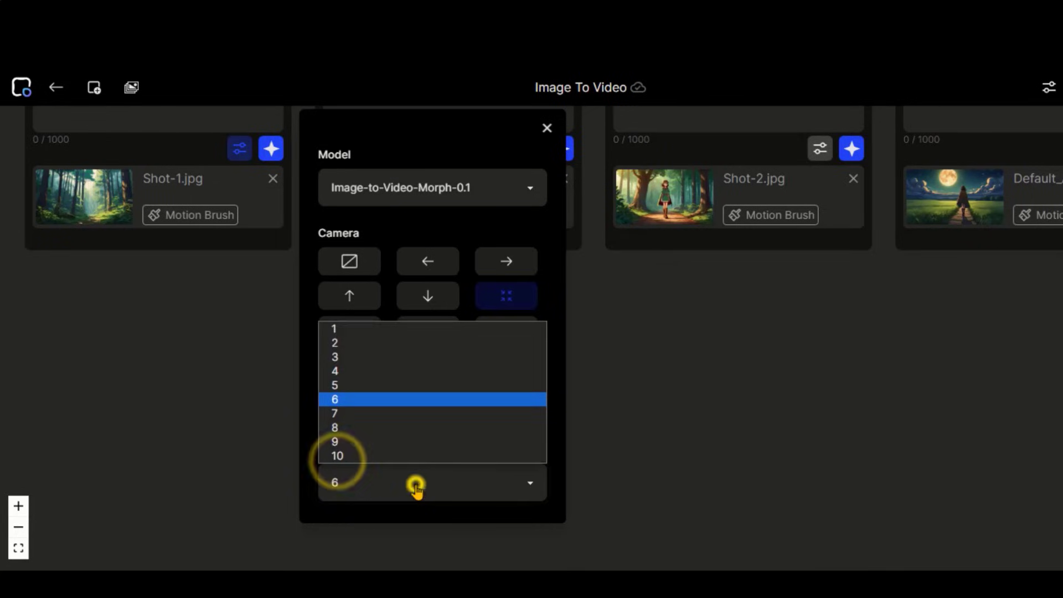
{"action": "left_click", "coordinate": [335, 427]}
{"action": "scroll", "coordinate": [454, 393], "scroll_direction": "up", "scroll_amount": 1}
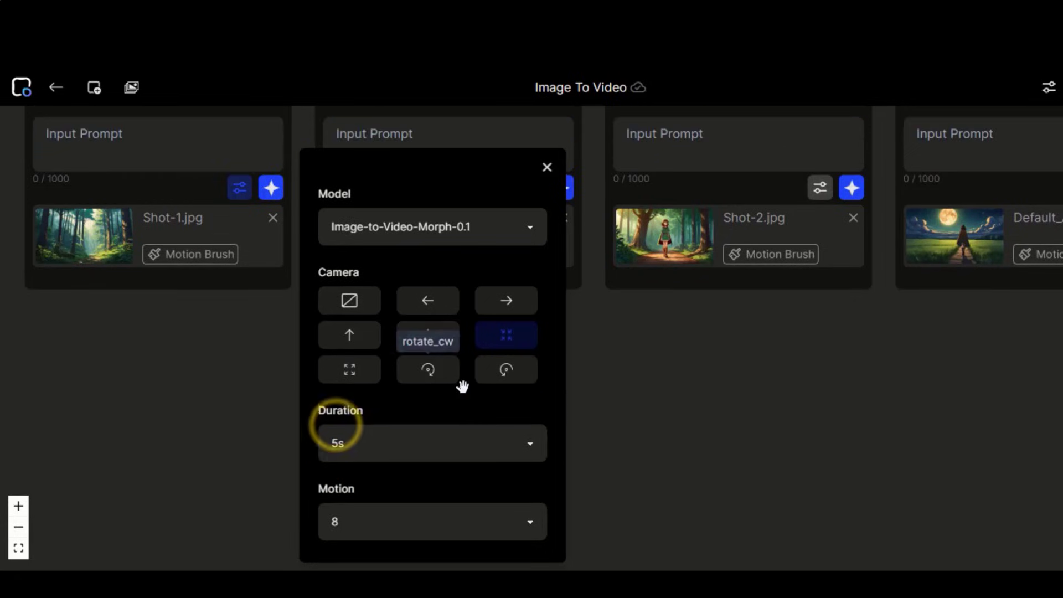
{"action": "left_click", "coordinate": [548, 170]}
{"action": "scroll", "coordinate": [410, 222], "scroll_direction": "up", "scroll_amount": 2}
{"action": "left_click", "coordinate": [275, 267]}
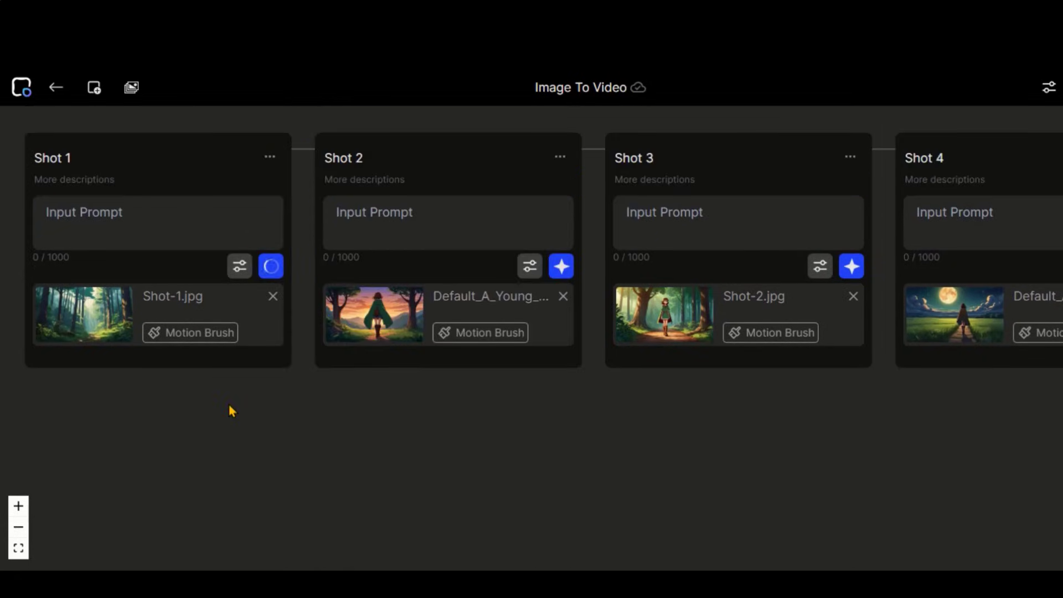
Recheck Shot 1's motion strength after generation, leaving it at 8.
{"action": "scroll", "coordinate": [304, 380], "scroll_direction": "up", "scroll_amount": 1}
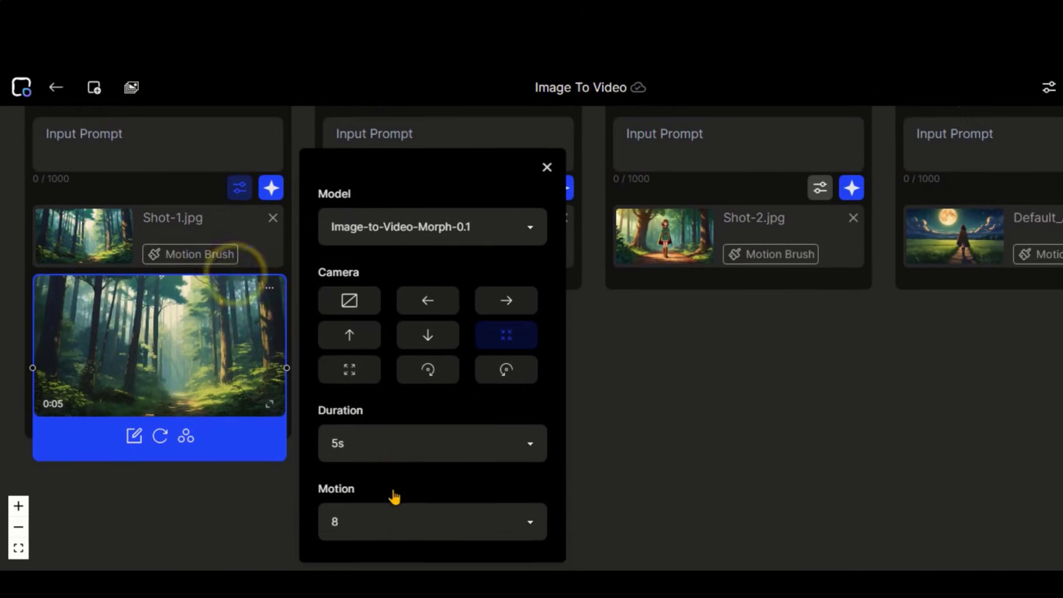
{"action": "left_click", "coordinate": [393, 491]}
{"action": "left_click", "coordinate": [392, 488]}
{"action": "scroll", "coordinate": [405, 443], "scroll_direction": "up", "scroll_amount": 2}
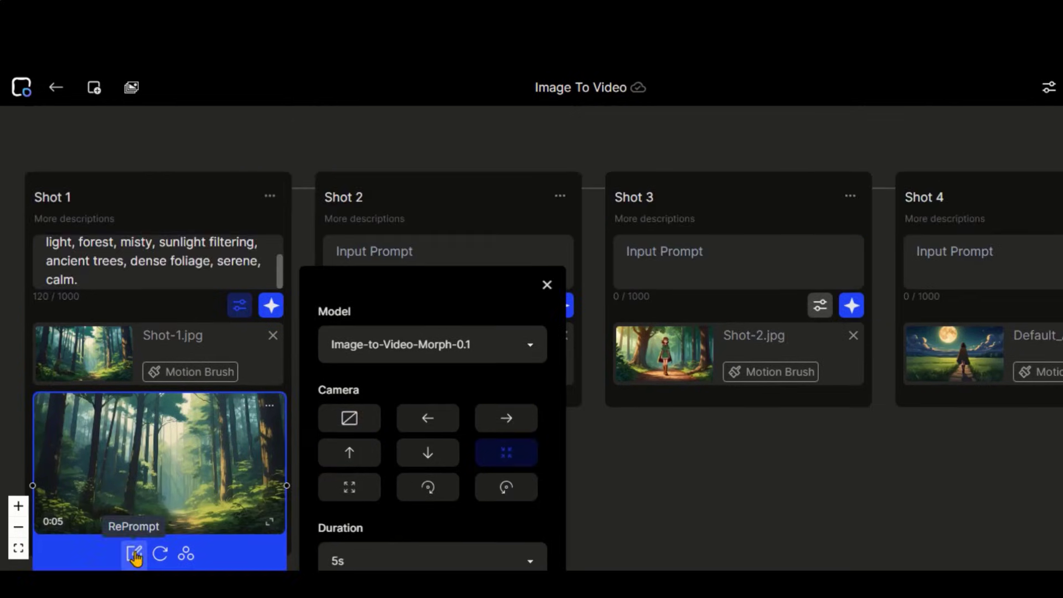
Restyle Shot 1's forest clip as Animation 3D and play the resulting preview.
{"action": "left_click", "coordinate": [134, 552]}
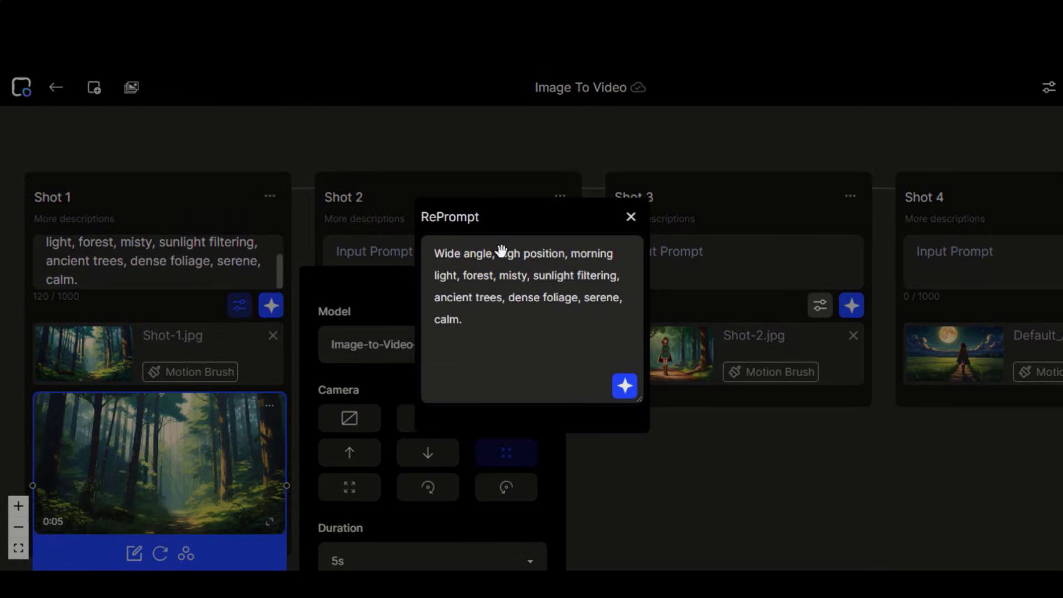
{"action": "left_click", "coordinate": [631, 216]}
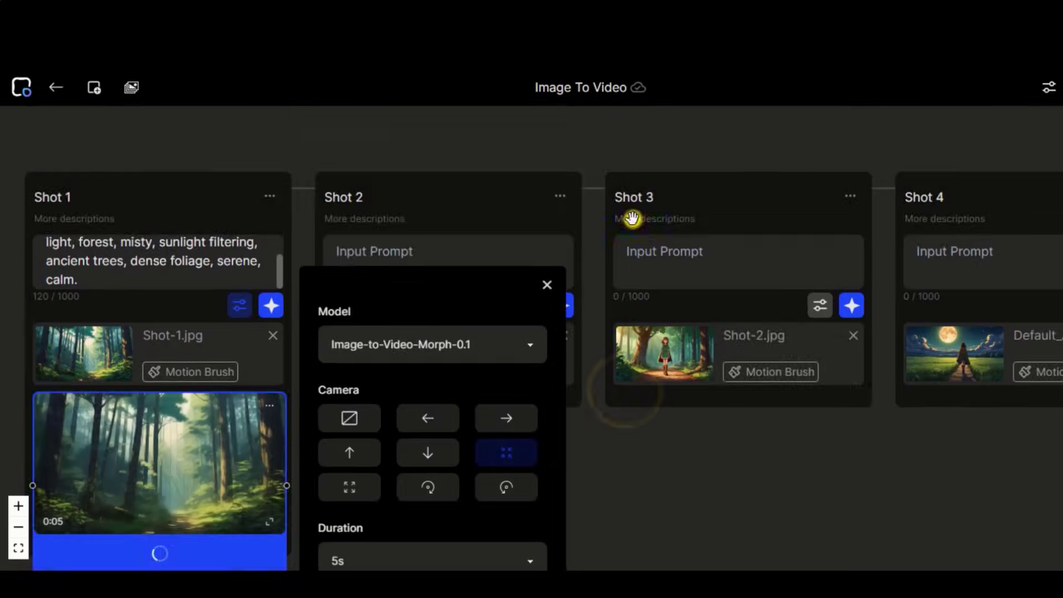
{"action": "scroll", "coordinate": [147, 503], "scroll_direction": "down", "scroll_amount": 2}
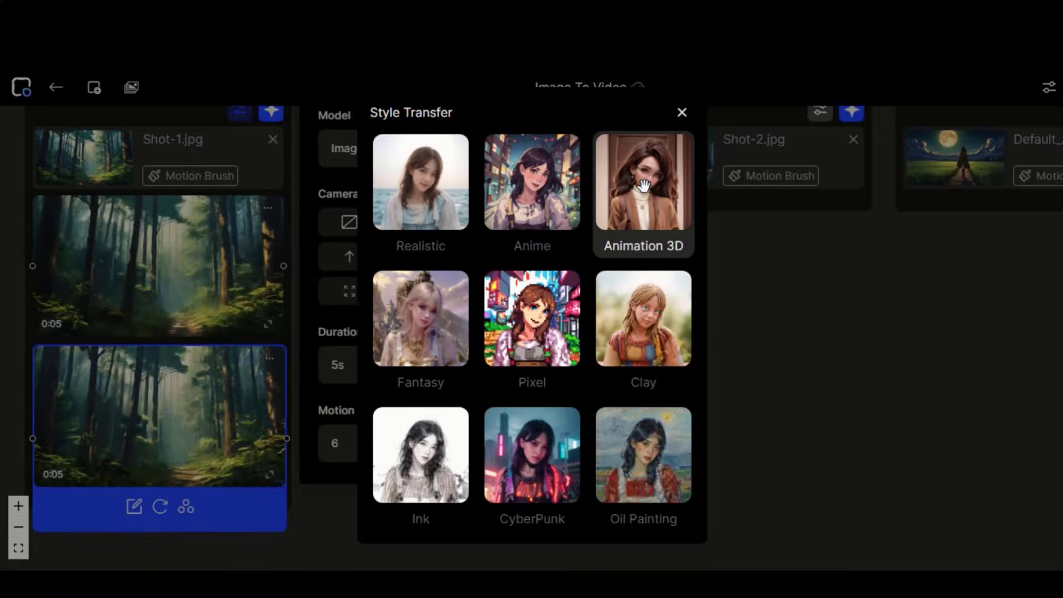
{"action": "left_click", "coordinate": [642, 184]}
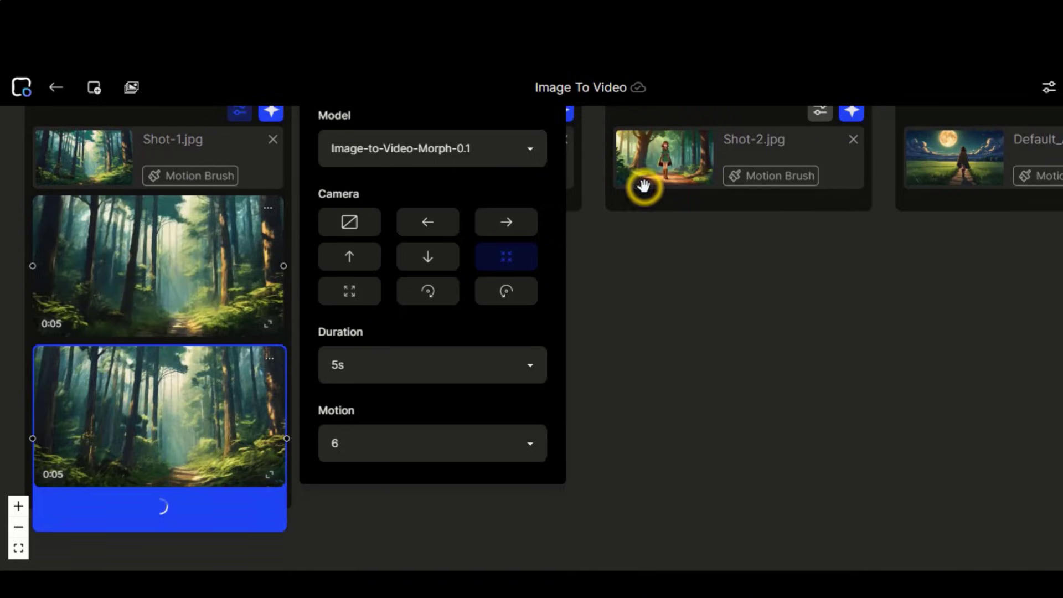
{"action": "scroll", "coordinate": [221, 404], "scroll_direction": "down", "scroll_amount": 2}
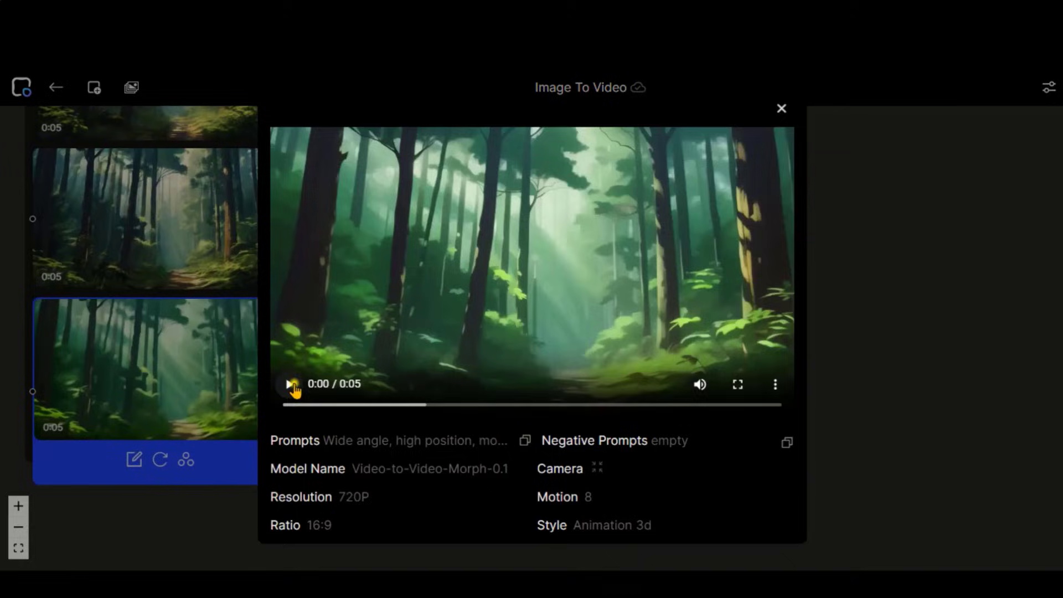
{"action": "left_click", "coordinate": [289, 384]}
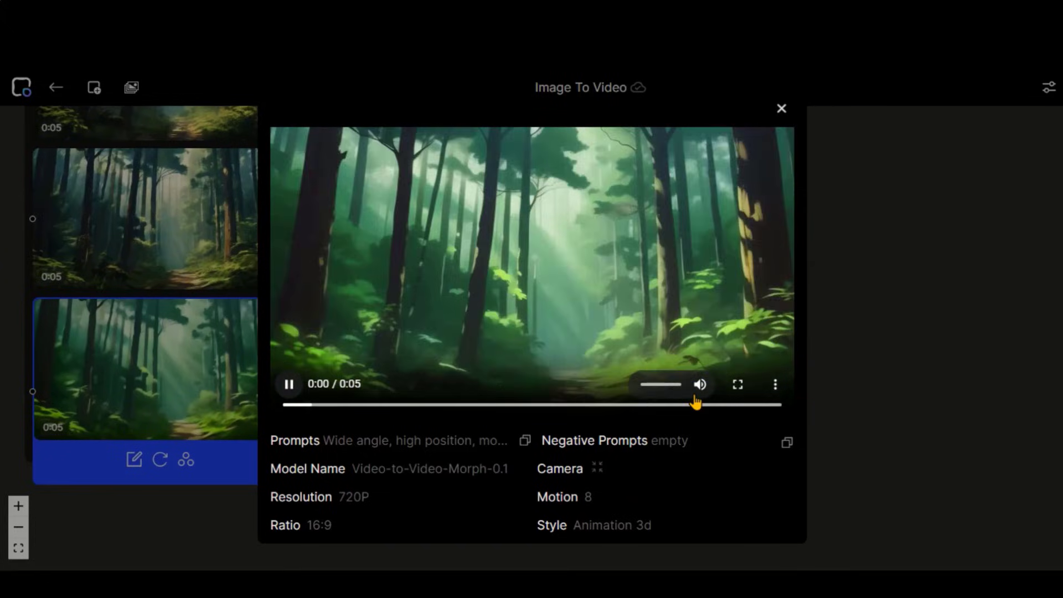
Set Shot 2 to the Image-to-Video-SVD-1.1 model with a 5-second duration.
{"action": "left_click", "coordinate": [784, 113]}
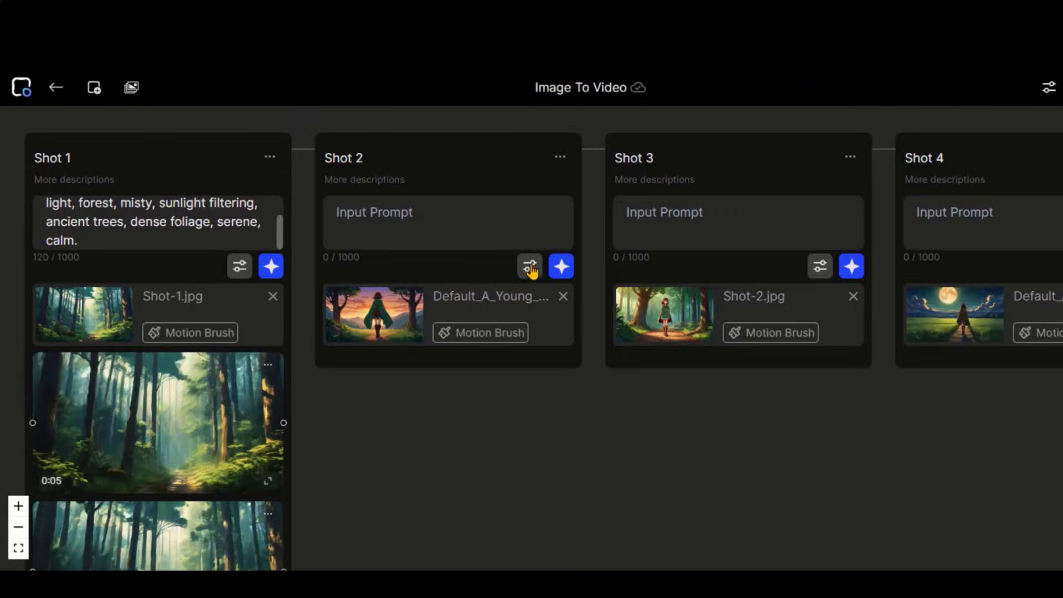
{"action": "left_click", "coordinate": [531, 265]}
{"action": "left_click", "coordinate": [727, 307]}
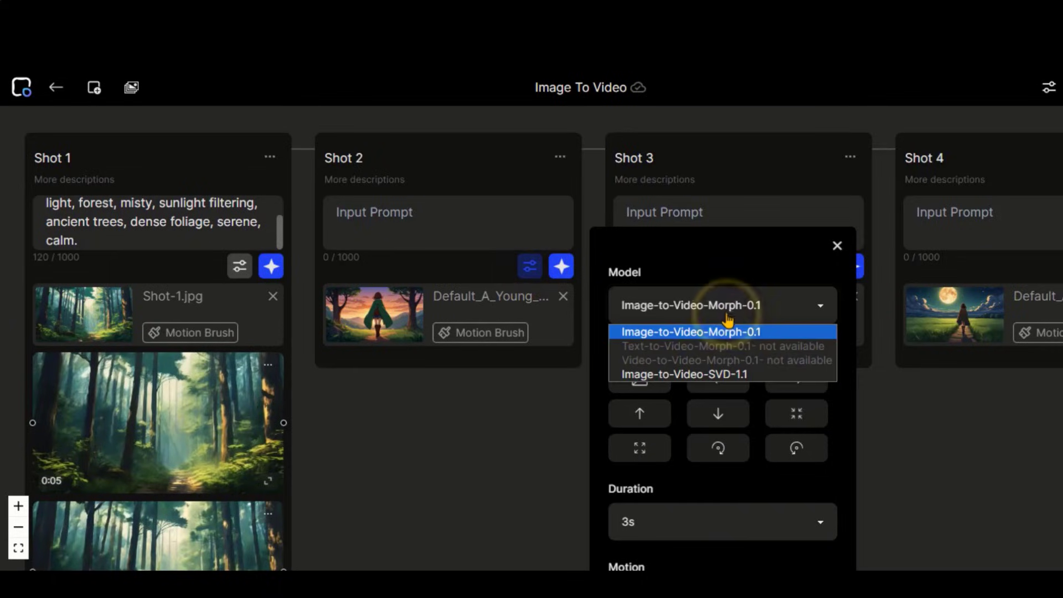
{"action": "left_click", "coordinate": [726, 317]}
{"action": "left_click", "coordinate": [727, 317]}
{"action": "left_click", "coordinate": [682, 374]}
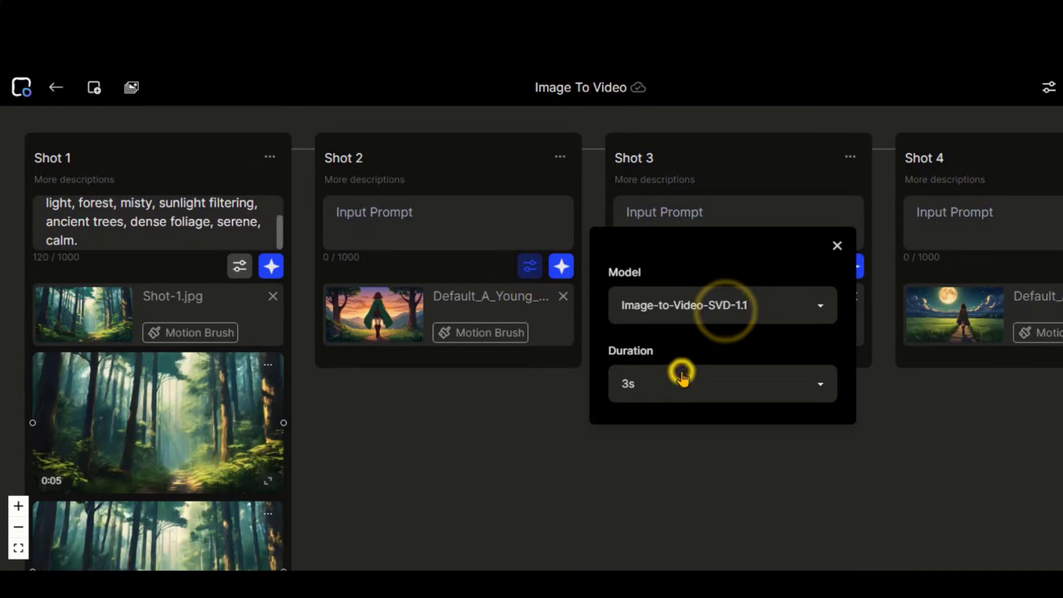
{"action": "left_click", "coordinate": [718, 390]}
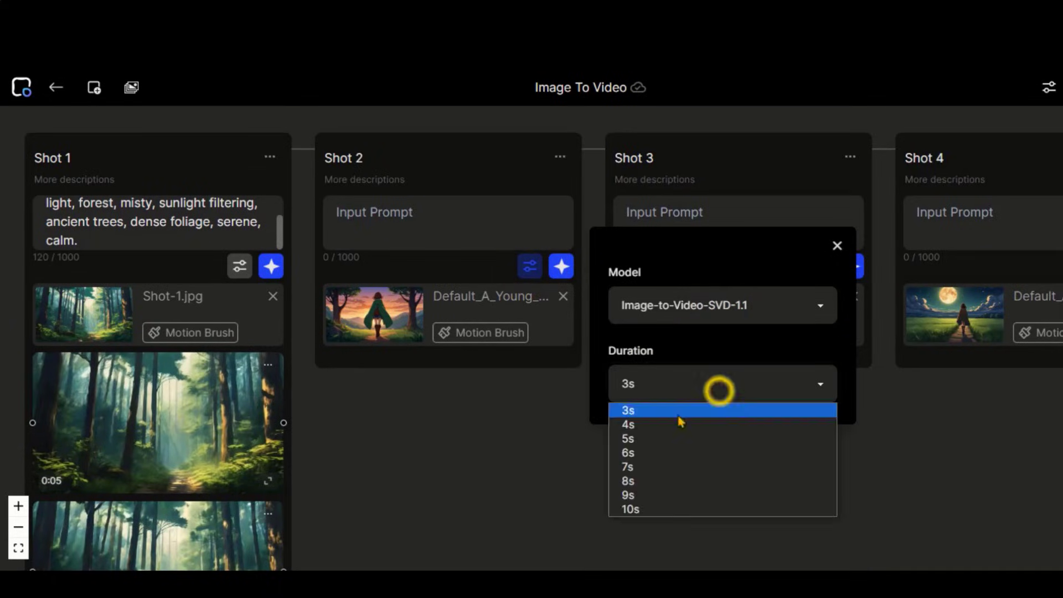
{"action": "left_click", "coordinate": [629, 440]}
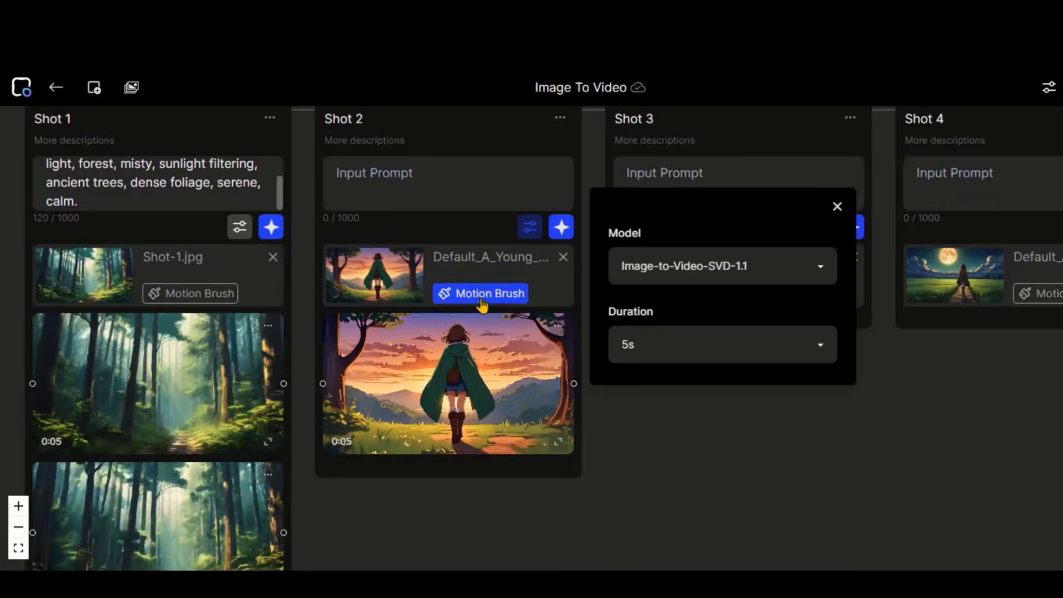
Paint a motion-brush area over the girl's legs and boots in Shot 2.
{"action": "left_click", "coordinate": [481, 294]}
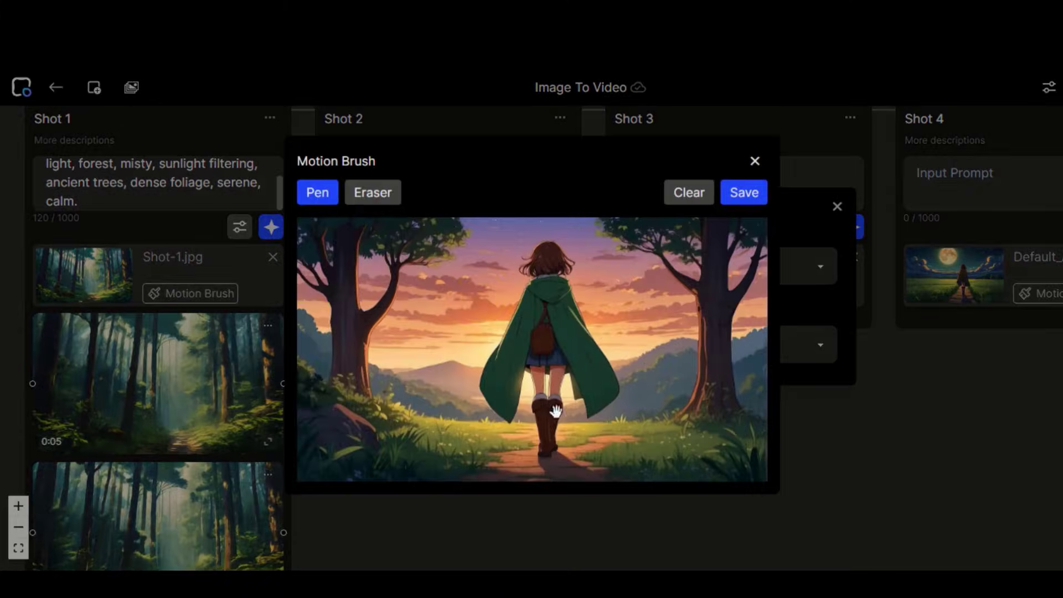
{"action": "left_click", "coordinate": [324, 198]}
{"action": "left_click_drag", "start_coordinate": [541, 407], "coordinate": [545, 443]}
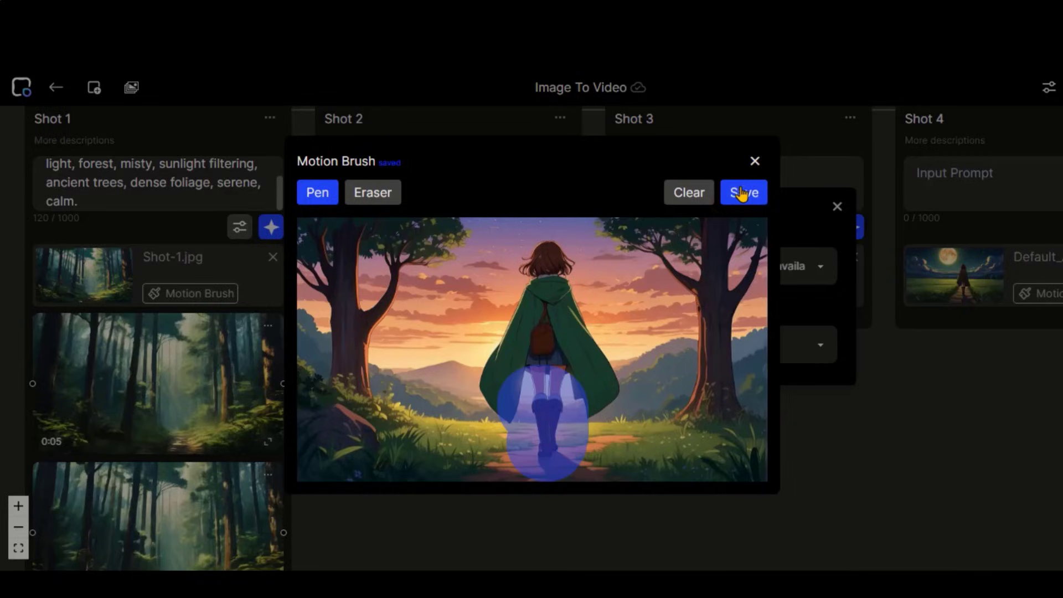
{"action": "left_click", "coordinate": [754, 162]}
Paste the prepared prompt into Shot 2's prompt box.
{"action": "left_click", "coordinate": [412, 177]}
{"action": "key", "text": "ctrl+v"}
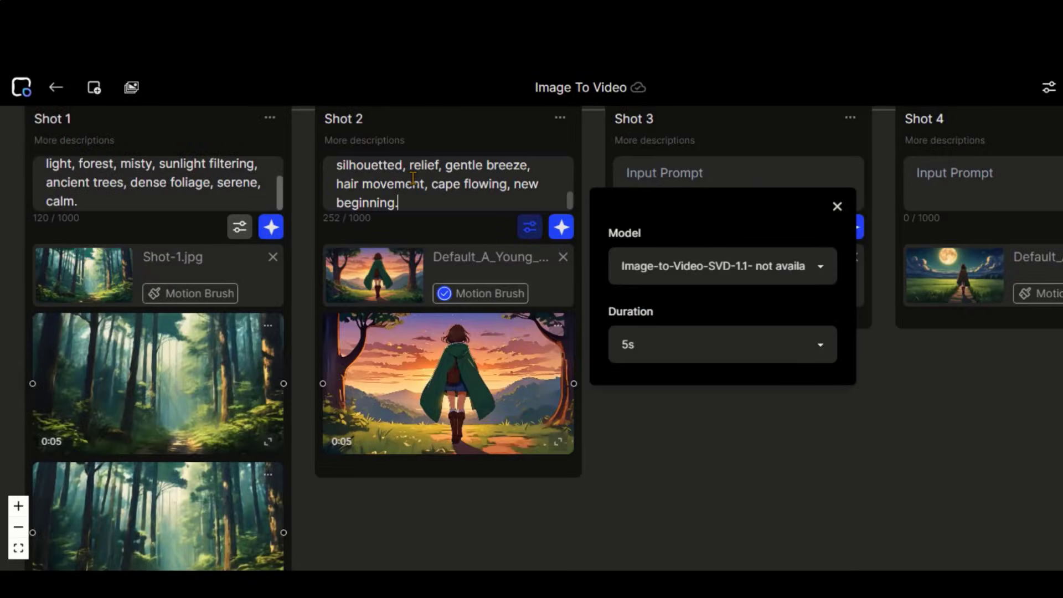
{"action": "scroll", "coordinate": [412, 177], "scroll_direction": "up", "scroll_amount": 1}
{"action": "scroll", "coordinate": [559, 232], "scroll_direction": "up", "scroll_amount": 5}
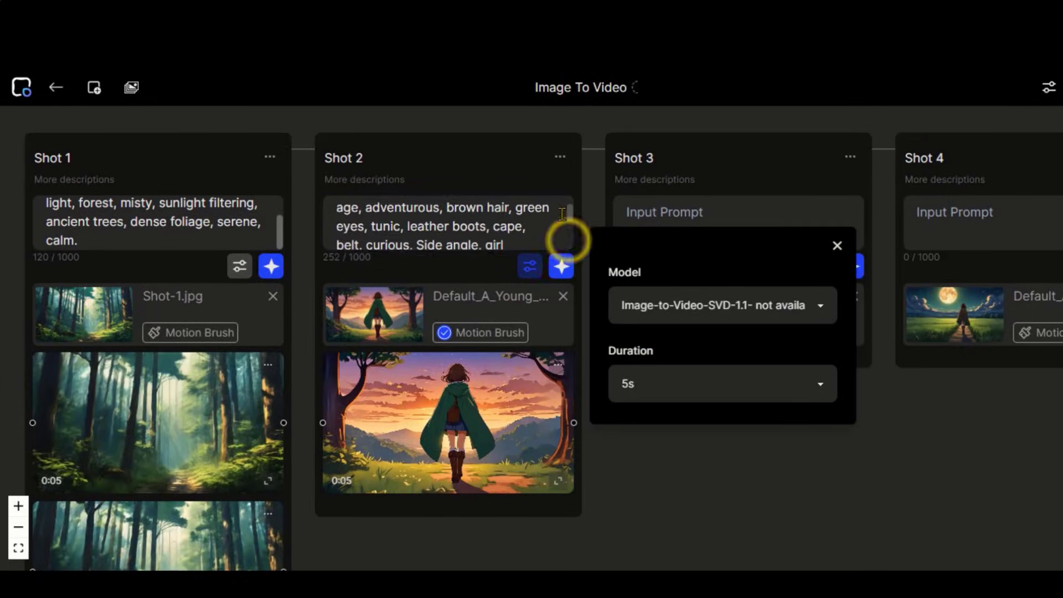
{"action": "scroll", "coordinate": [552, 232], "scroll_direction": "down", "scroll_amount": 2}
{"action": "scroll", "coordinate": [553, 231], "scroll_direction": "down", "scroll_amount": 1}
Switch Shot 2 back to Image-to-Video-Morph-0.1, set its camera move and a 5-second duration.
{"action": "left_click", "coordinate": [530, 266]}
{"action": "left_click", "coordinate": [529, 266]}
{"action": "left_click", "coordinate": [742, 308]}
{"action": "left_click", "coordinate": [692, 334]}
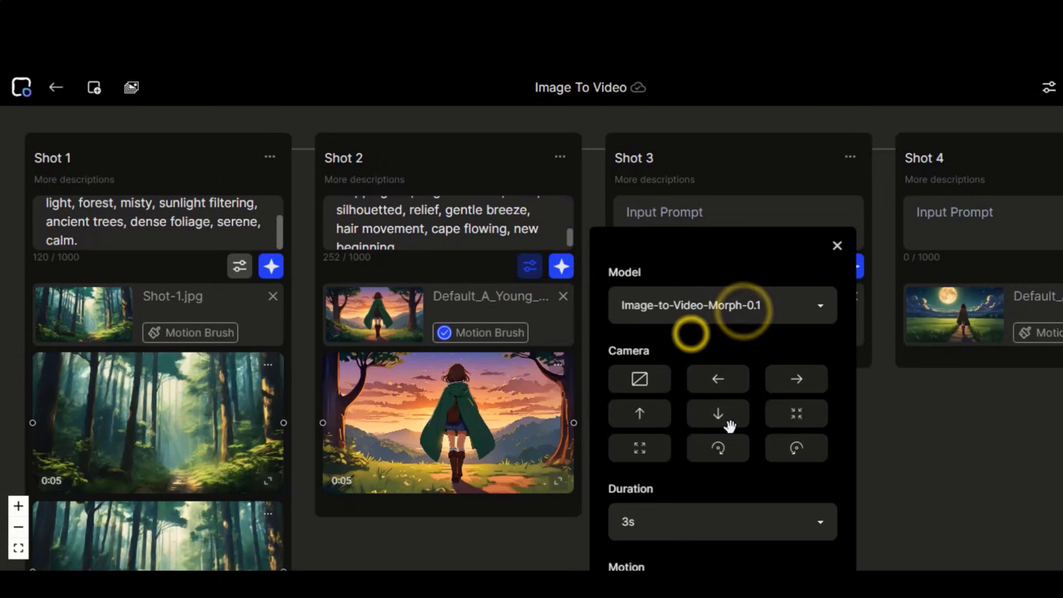
{"action": "left_click", "coordinate": [636, 455]}
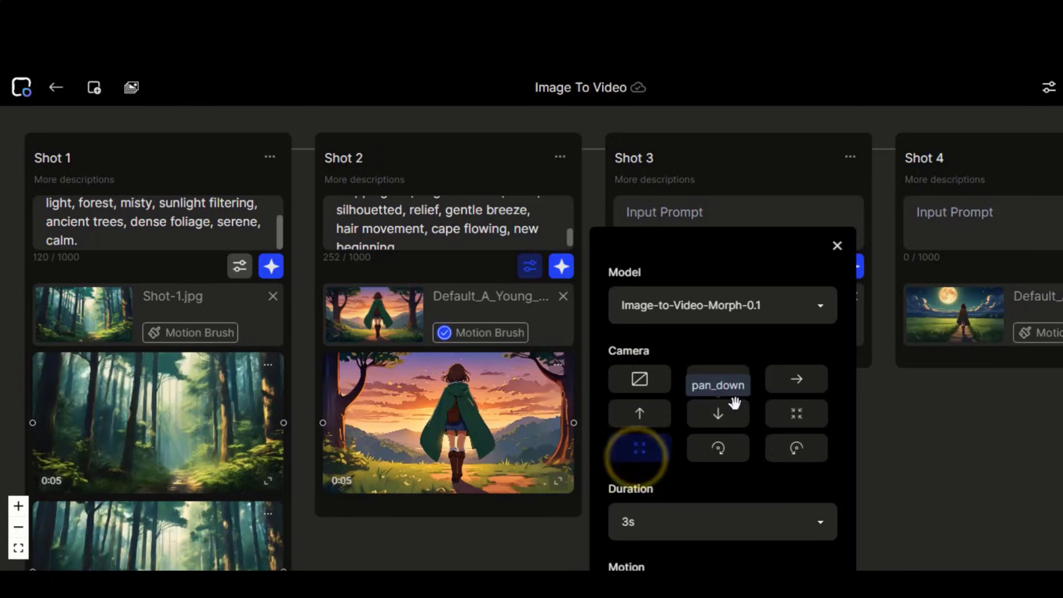
{"action": "scroll", "coordinate": [730, 464], "scroll_direction": "down", "scroll_amount": 1}
{"action": "left_click", "coordinate": [681, 448]}
{"action": "left_click", "coordinate": [630, 346]}
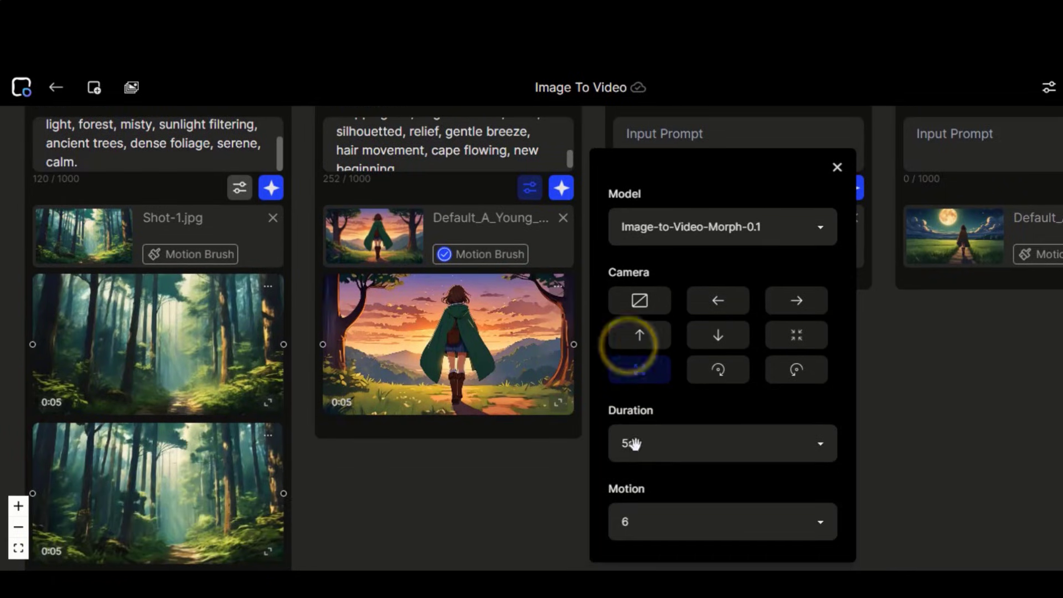
{"action": "scroll", "coordinate": [634, 443], "scroll_direction": "up", "scroll_amount": 1}
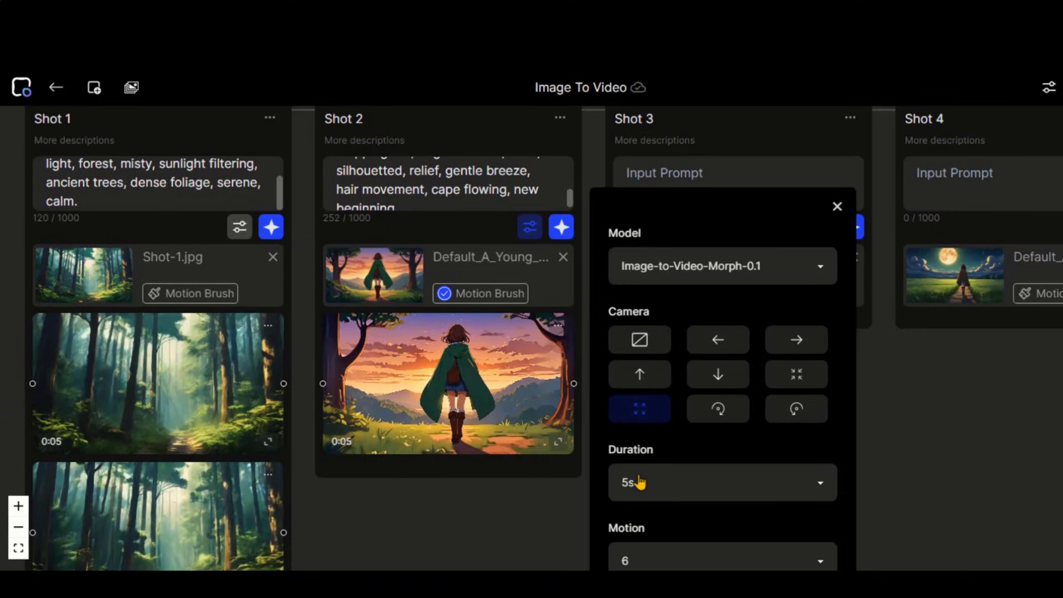
{"action": "left_click", "coordinate": [835, 208]}
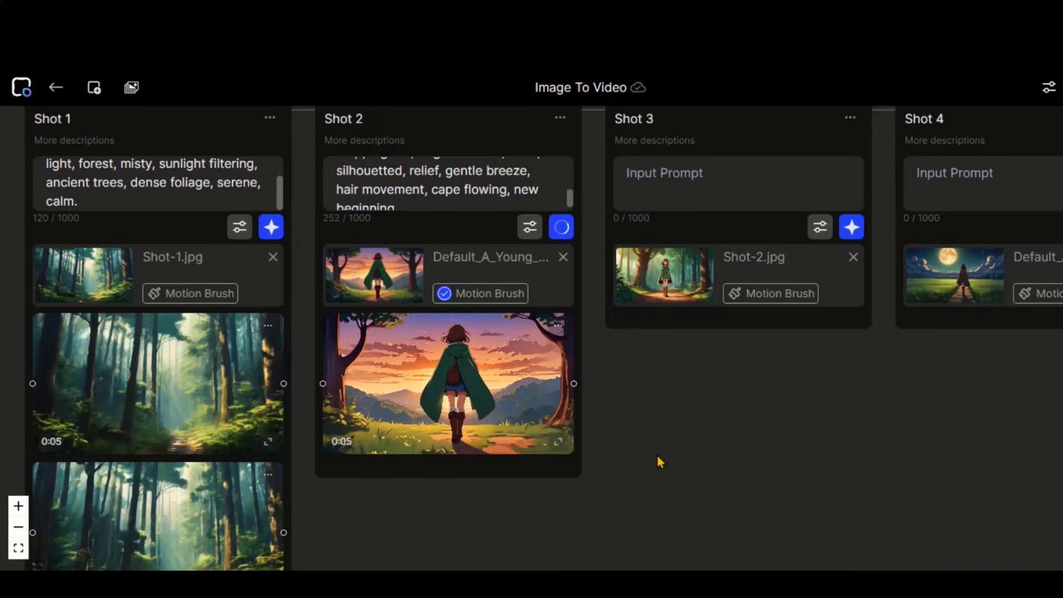
Close the Motion Brush window and scroll to Shot 2's new 0:05 clip.
{"action": "scroll", "coordinate": [656, 453], "scroll_direction": "down", "scroll_amount": 2}
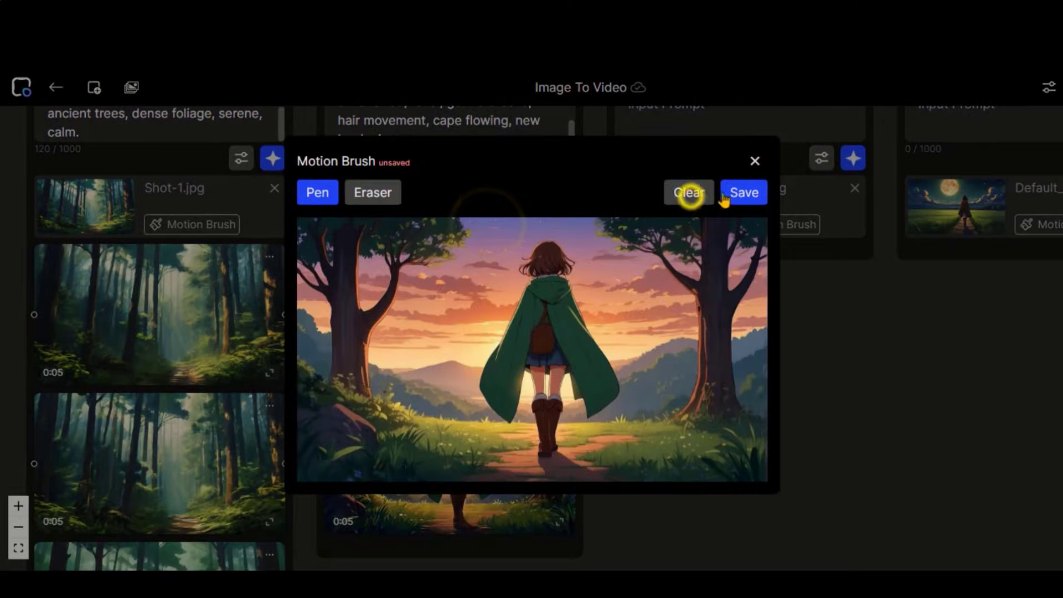
{"action": "left_click", "coordinate": [757, 162]}
{"action": "scroll", "coordinate": [625, 459], "scroll_direction": "down", "scroll_amount": 3}
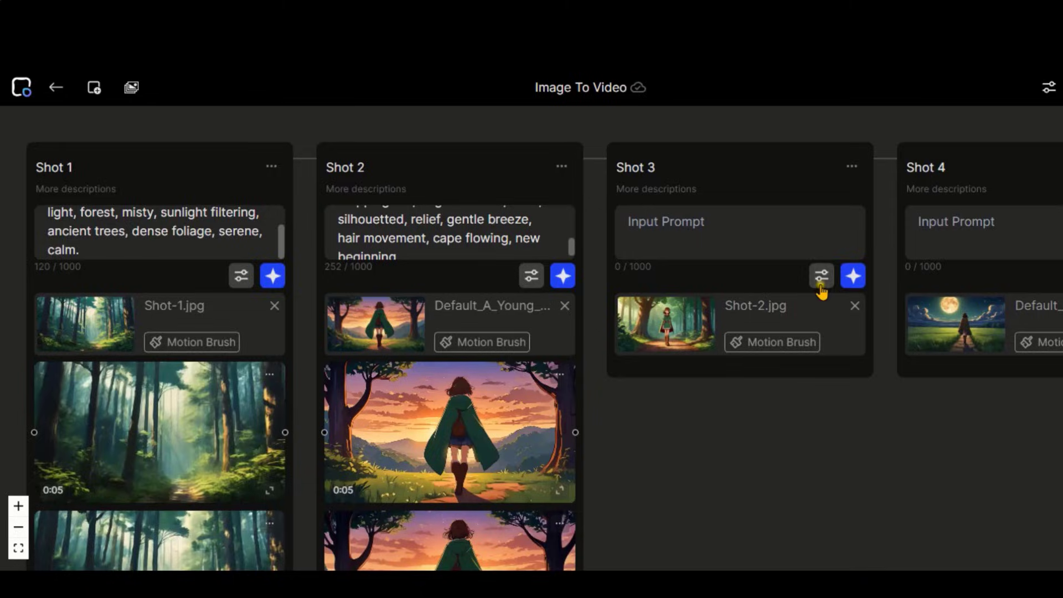
Give Shot 3 a zoom_in camera and a 10s duration, then generate its clip.
{"action": "left_click", "coordinate": [821, 277]}
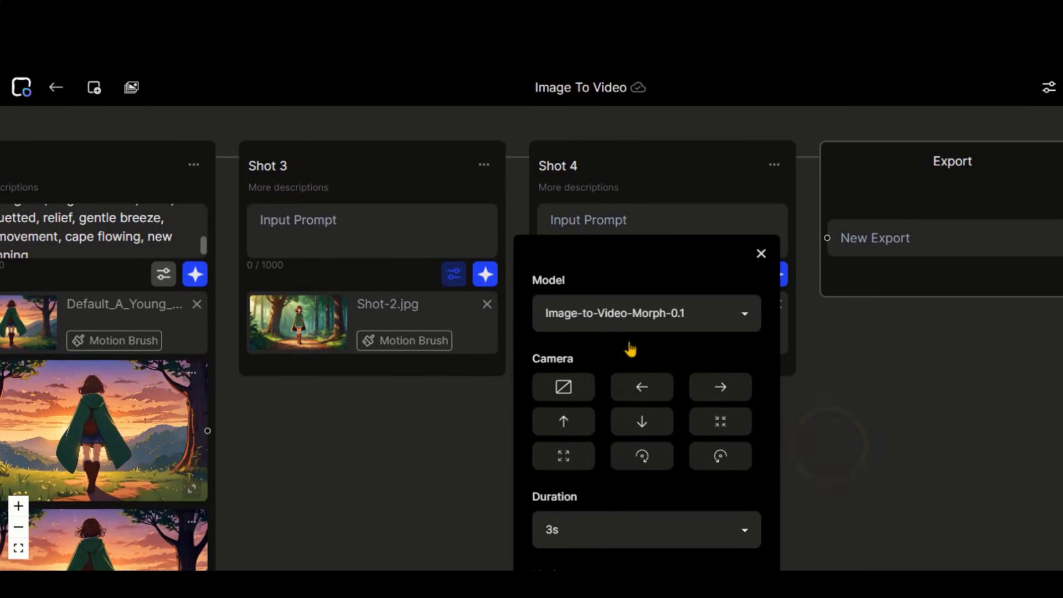
{"action": "left_click", "coordinate": [685, 307]}
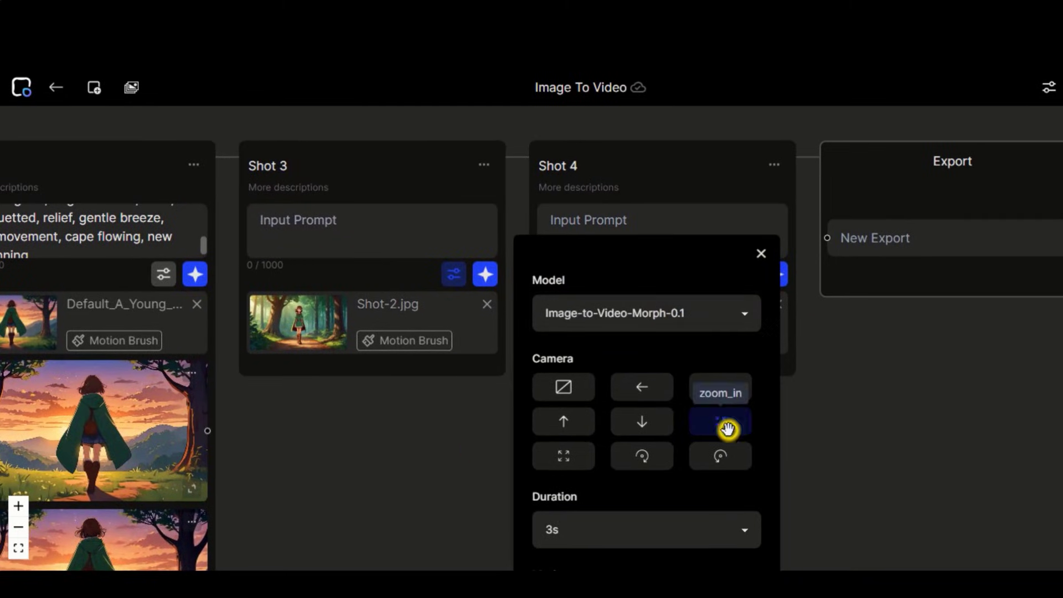
{"action": "scroll", "coordinate": [769, 490], "scroll_direction": "down", "scroll_amount": 1}
{"action": "left_click", "coordinate": [690, 487]}
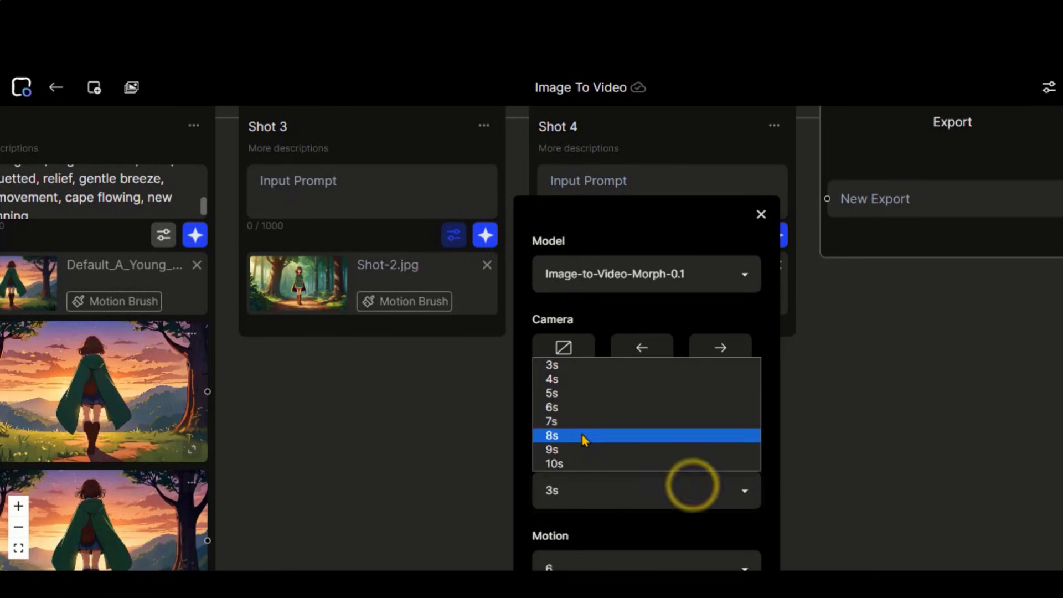
{"action": "left_click", "coordinate": [554, 464]}
{"action": "scroll", "coordinate": [553, 465], "scroll_direction": "down", "scroll_amount": 3}
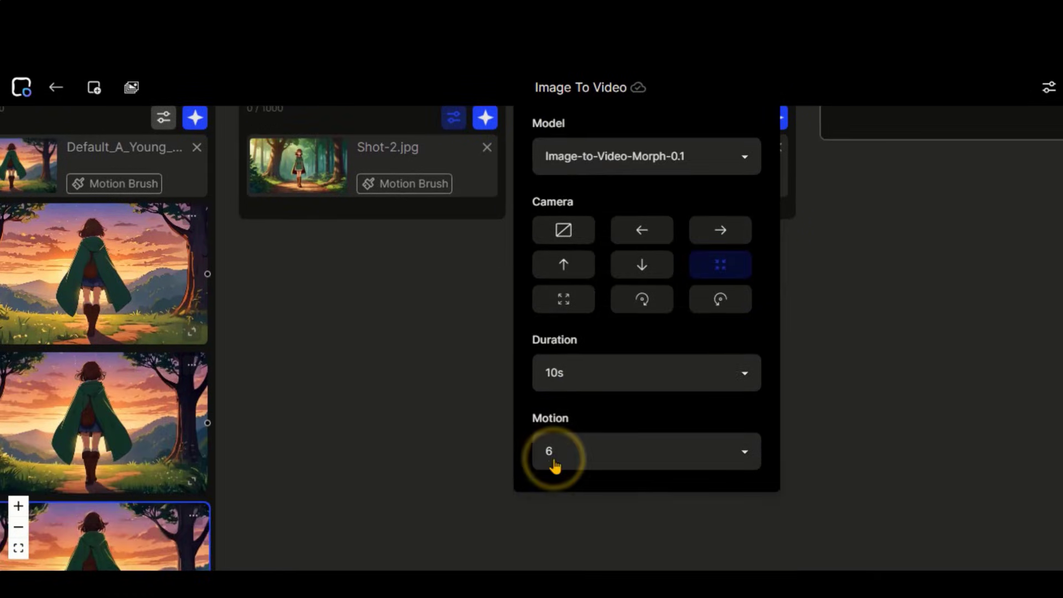
{"action": "scroll", "coordinate": [554, 465], "scroll_direction": "up", "scroll_amount": 5}
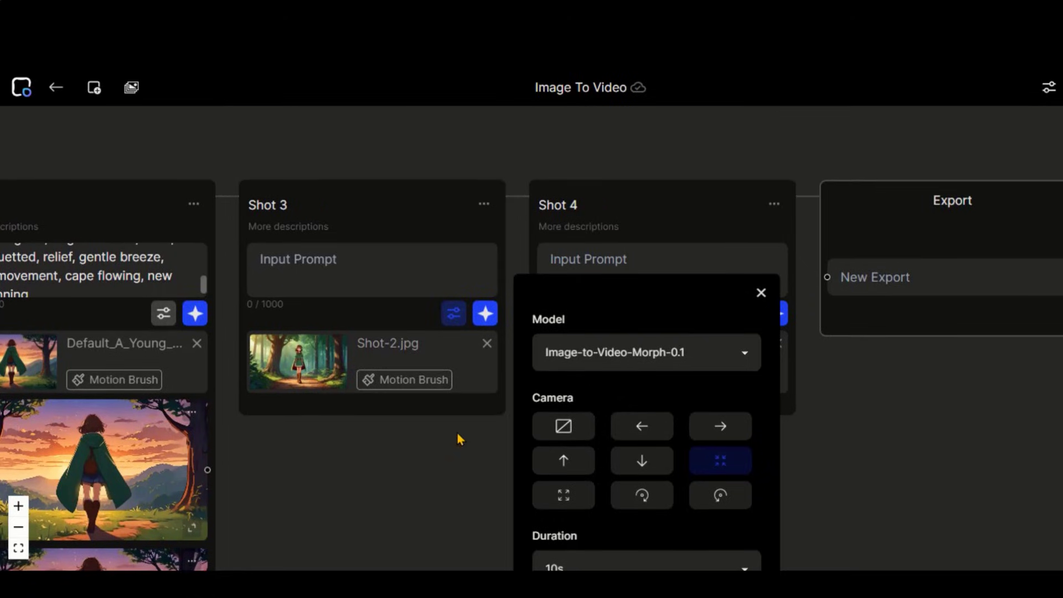
{"action": "left_click", "coordinate": [339, 274]}
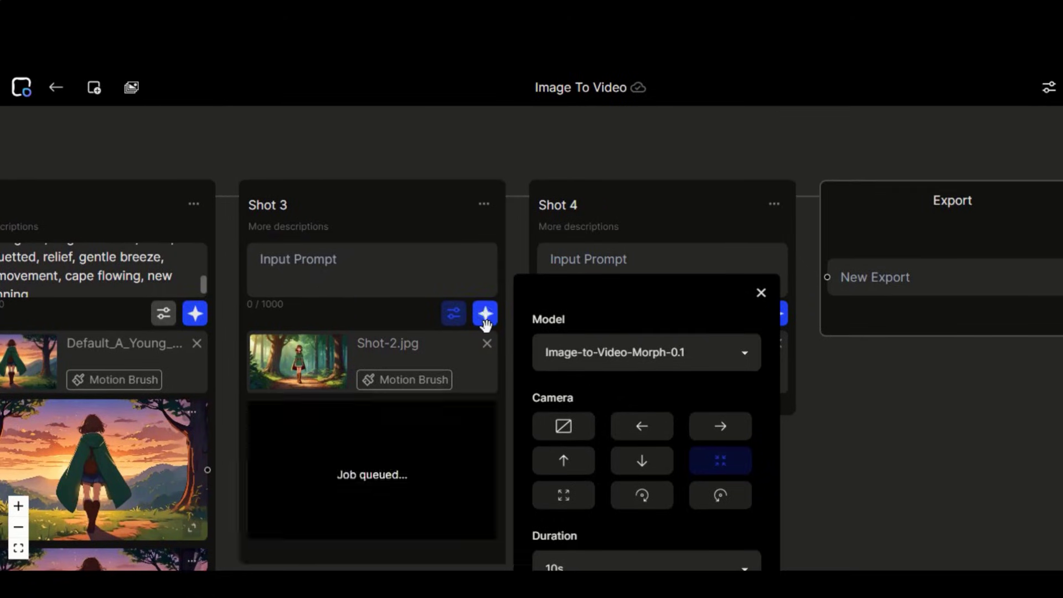
{"action": "left_click", "coordinate": [761, 293]}
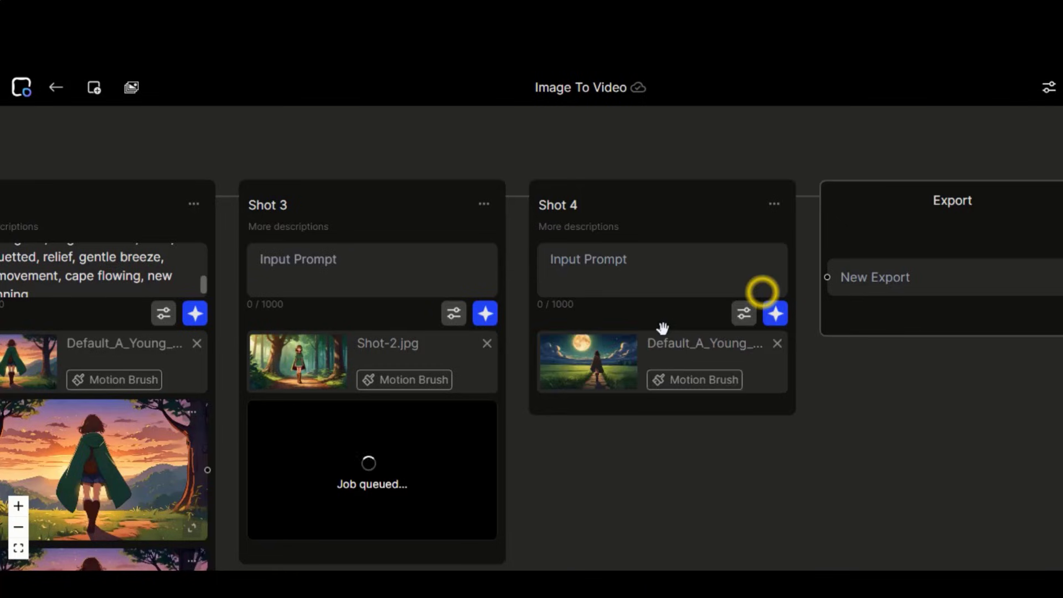
Give Shot 4 a camera move and a 10s duration, then generate its clip.
{"action": "left_click", "coordinate": [744, 313]}
{"action": "left_click", "coordinate": [855, 498]}
{"action": "scroll", "coordinate": [903, 496], "scroll_direction": "down", "scroll_amount": 1}
{"action": "left_click", "coordinate": [902, 492]}
{"action": "left_click", "coordinate": [844, 463]}
{"action": "scroll", "coordinate": [890, 491], "scroll_direction": "down", "scroll_amount": 1}
{"action": "left_click", "coordinate": [887, 491]}
{"action": "scroll", "coordinate": [892, 494], "scroll_direction": "up", "scroll_amount": 1}
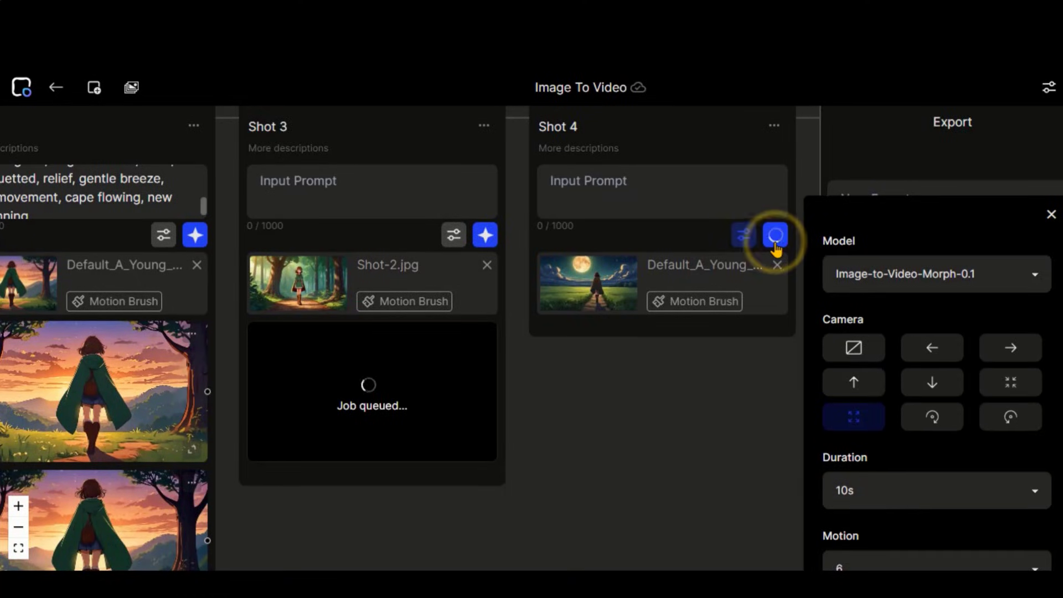
{"action": "left_click_drag", "start_coordinate": [644, 454], "coordinate": [467, 465]}
Play Shot 3's forest-path clip in full preview twice, then open Shot 4's moonlit-field clip preview.
{"action": "left_click", "coordinate": [205, 418]}
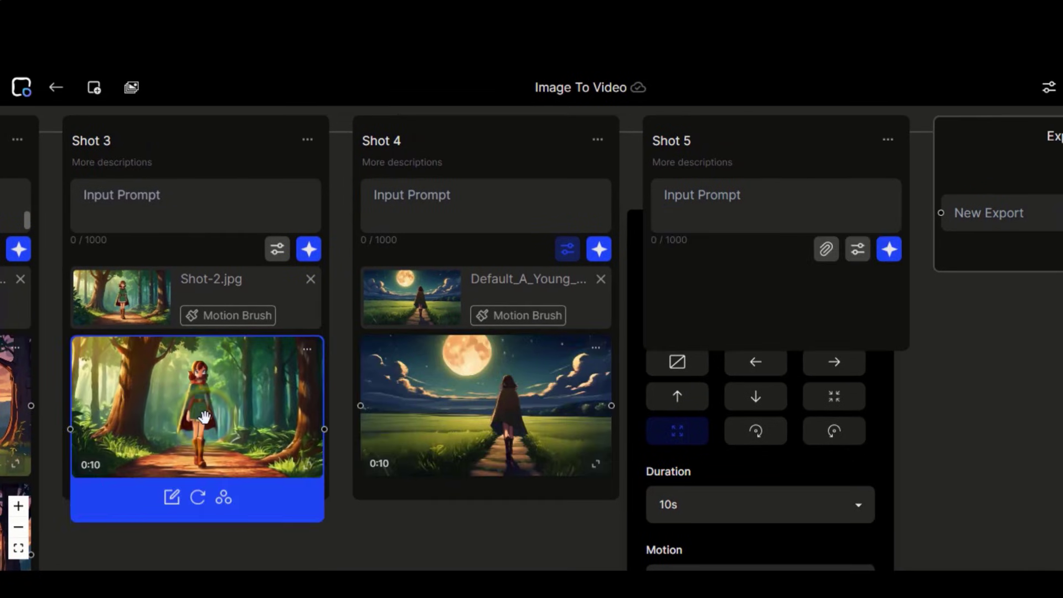
{"action": "left_click", "coordinate": [307, 464]}
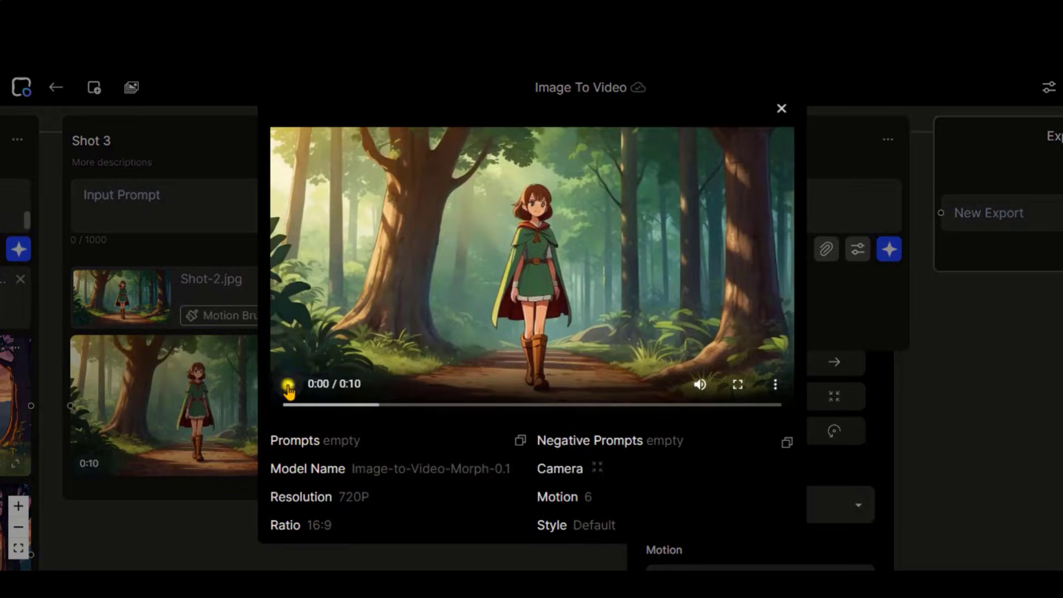
{"action": "left_click", "coordinate": [288, 386]}
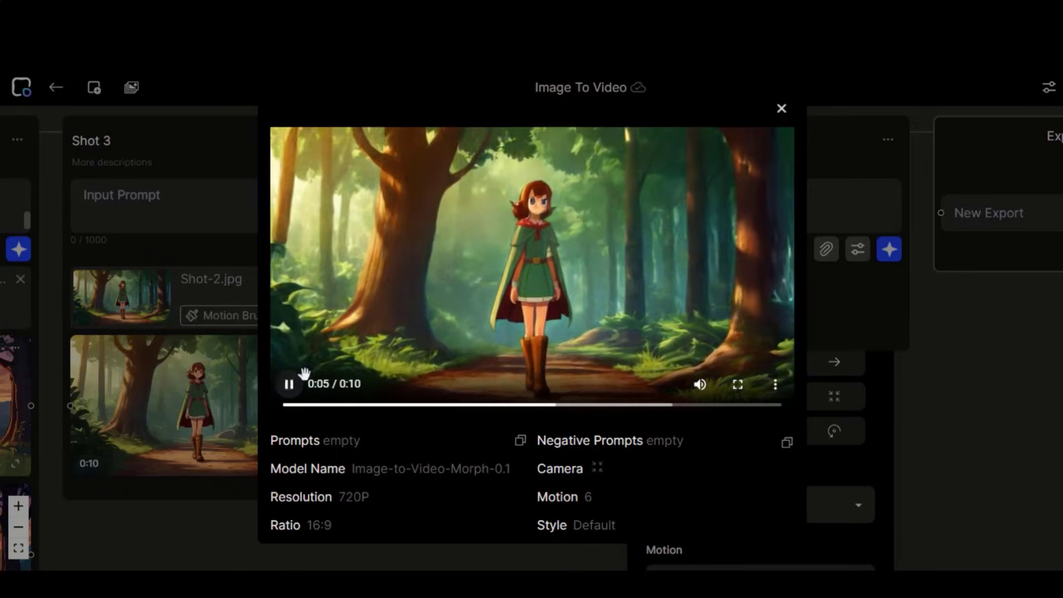
{"action": "left_click", "coordinate": [781, 110]}
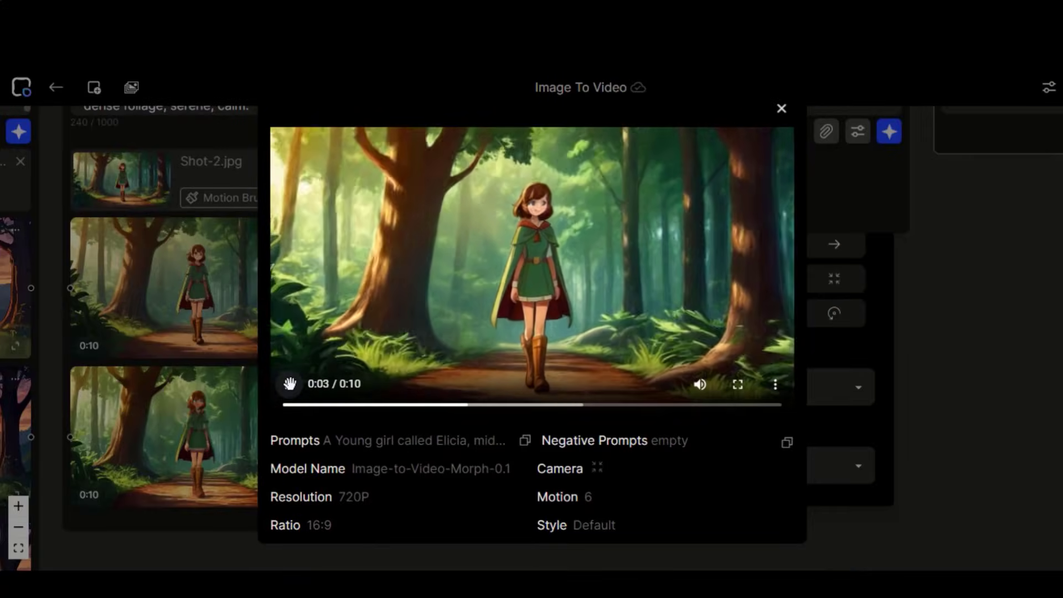
{"action": "left_click", "coordinate": [294, 387]}
{"action": "left_click", "coordinate": [782, 108]}
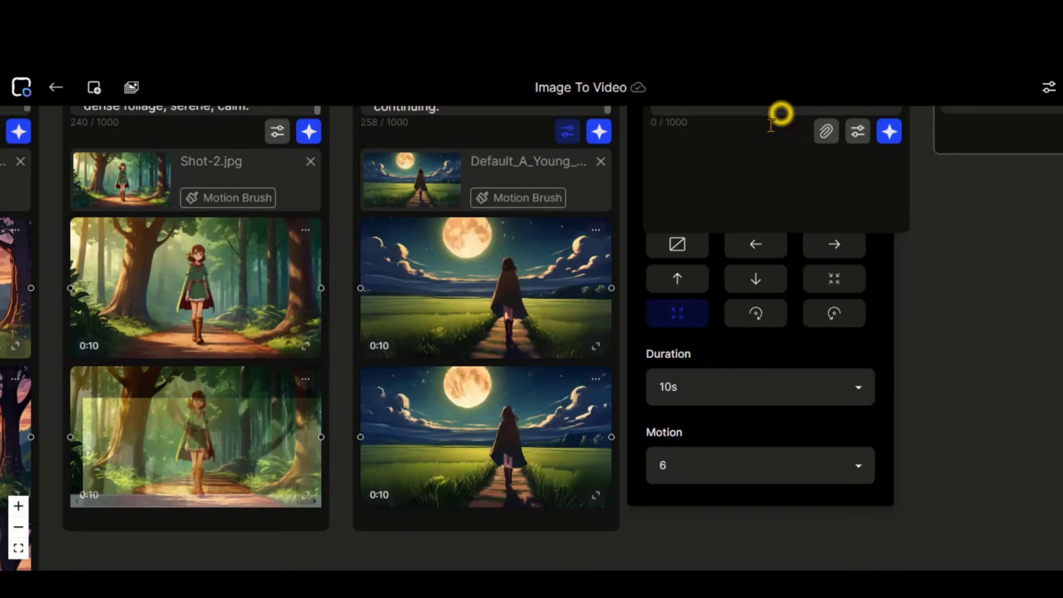
{"action": "left_click", "coordinate": [481, 447]}
{"action": "left_click", "coordinate": [599, 499]}
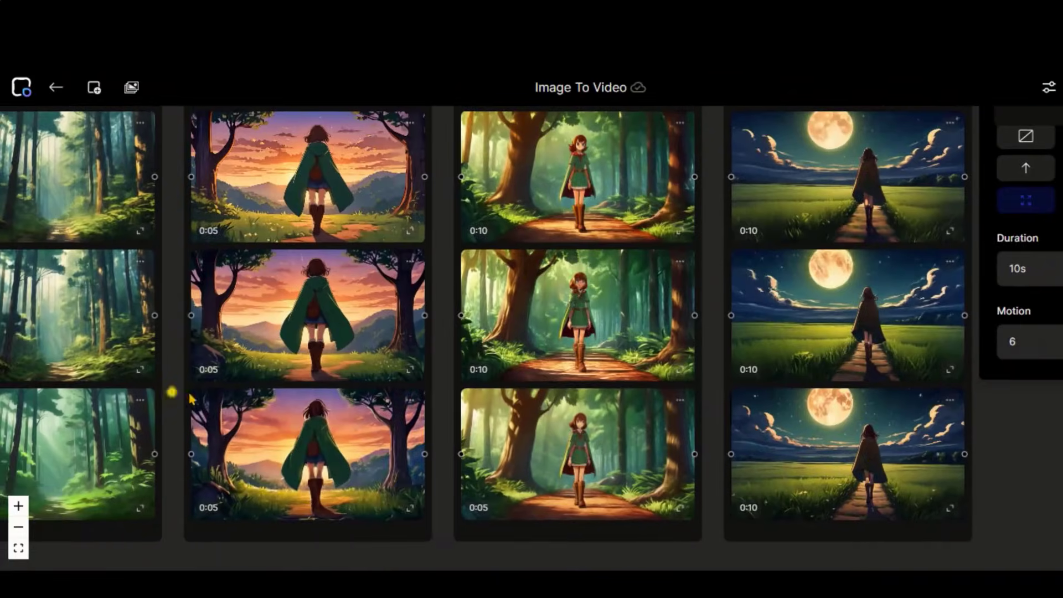
Link Shot 3's clip to Shot 4's, and Shot 4's clip to the Export node.
{"action": "scroll", "coordinate": [215, 401], "scroll_direction": "up", "scroll_amount": 2}
{"action": "scroll", "coordinate": [172, 388], "scroll_direction": "left", "scroll_amount": 2}
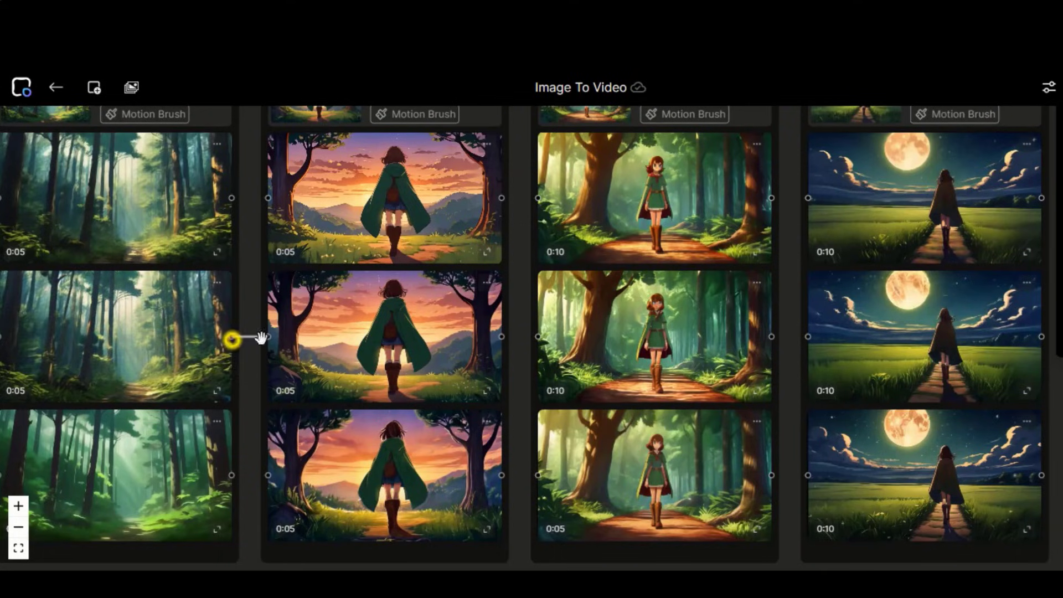
{"action": "scroll", "coordinate": [660, 328], "scroll_direction": "up", "scroll_amount": 1}
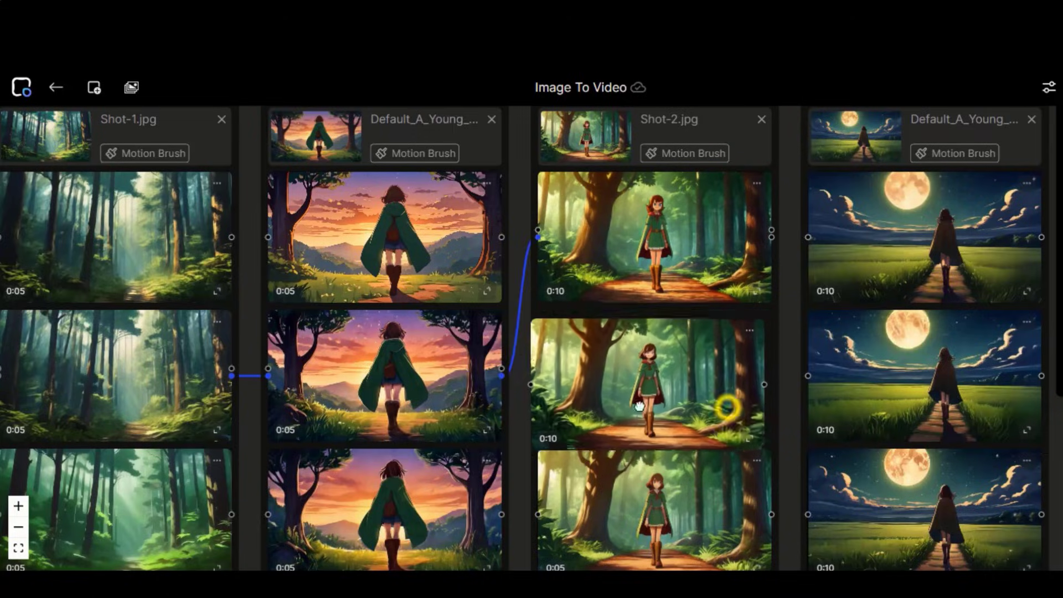
{"action": "left_click_drag", "start_coordinate": [723, 408], "coordinate": [527, 418]}
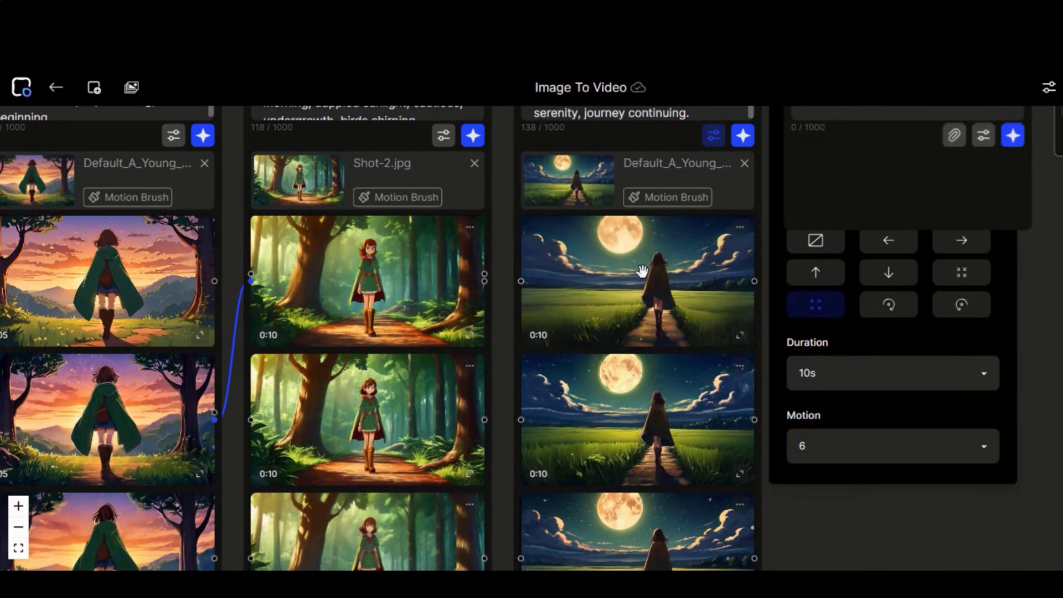
{"action": "left_click_drag", "start_coordinate": [483, 281], "coordinate": [1032, 415]}
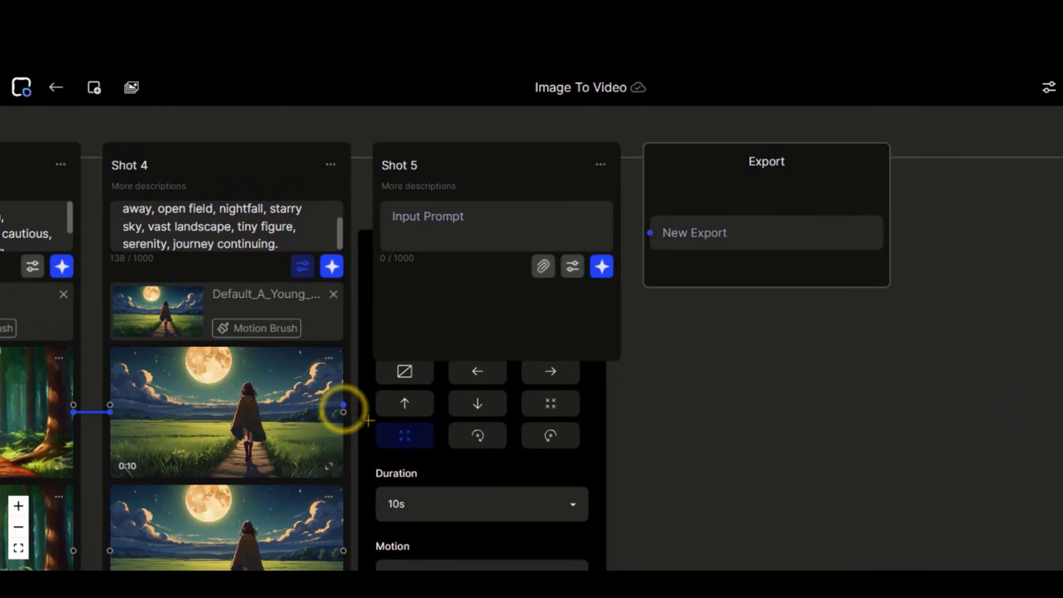
{"action": "left_click", "coordinate": [343, 410]}
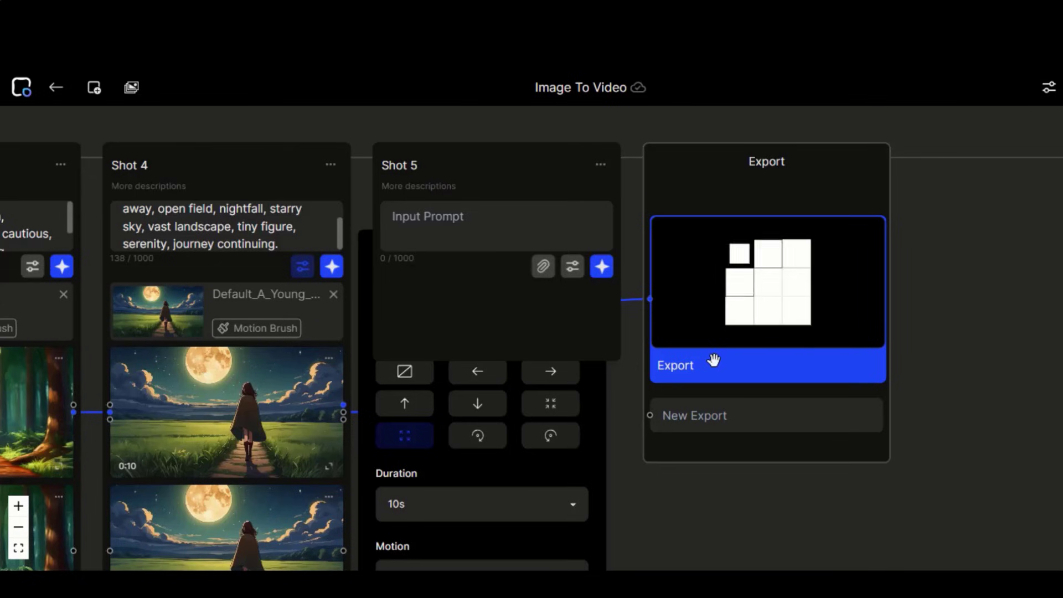
{"action": "left_click", "coordinate": [19, 526]}
{"action": "left_click_drag", "start_coordinate": [546, 519], "coordinate": [773, 471]}
{"action": "left_click", "coordinate": [770, 464]}
{"action": "left_click", "coordinate": [19, 505]}
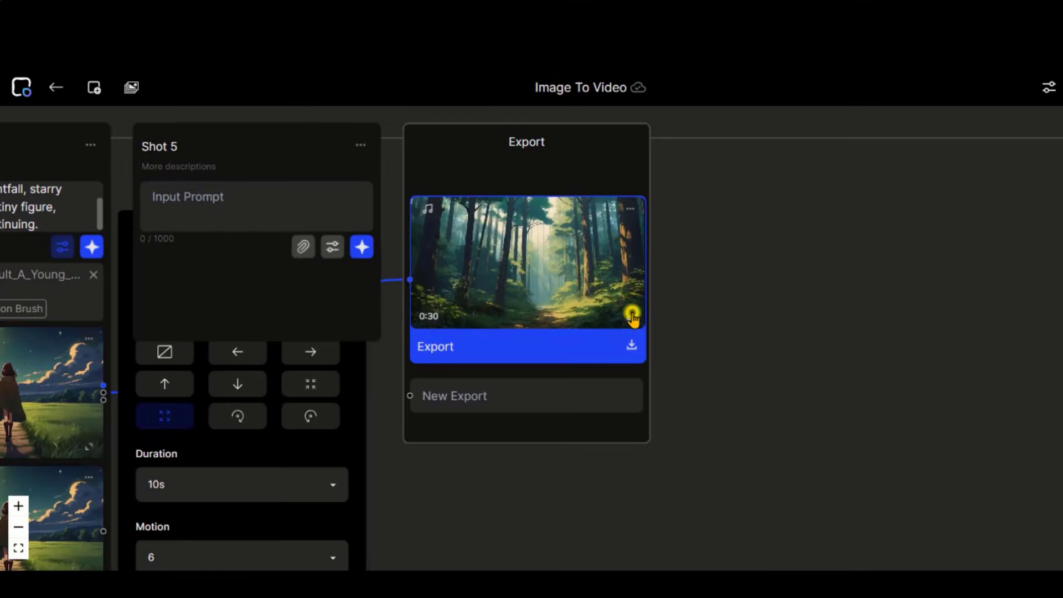
Open the Export card's 0:30 video in the playback window.
{"action": "left_click", "coordinate": [632, 315]}
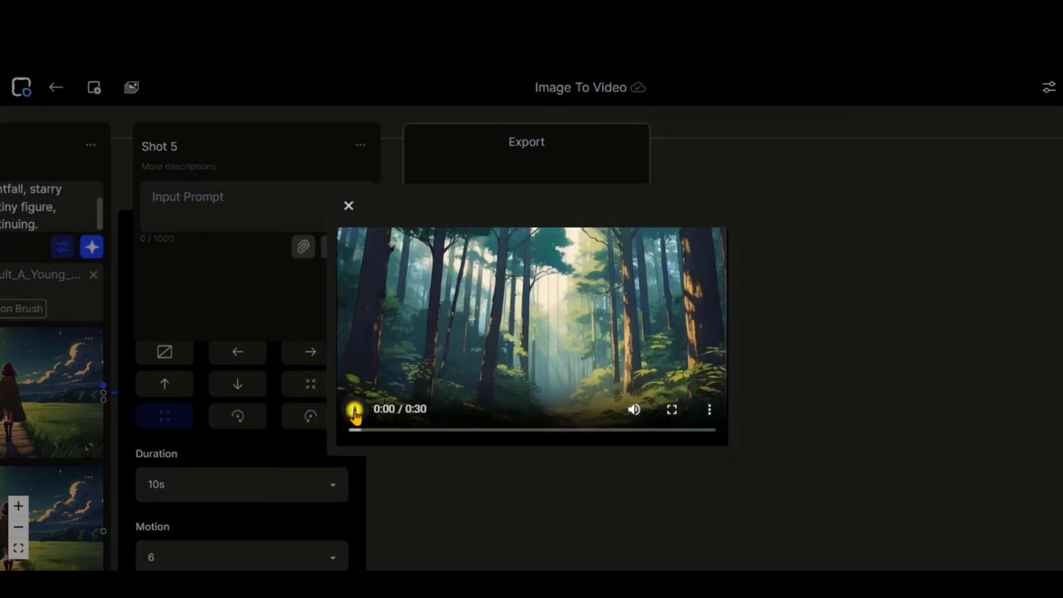